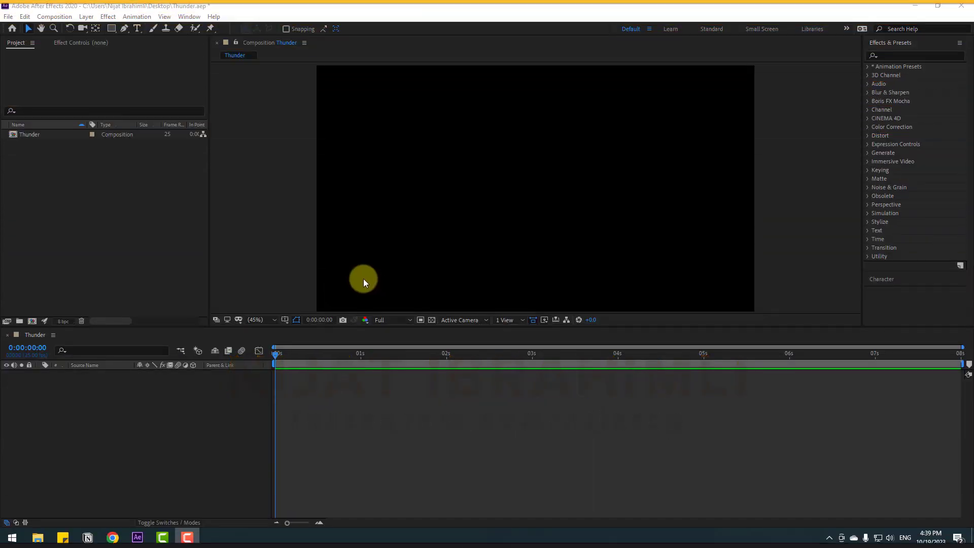
Create a black full-frame solid named 'Rain' in the Thunder composition.
{"action": "right_click", "coordinate": [93, 403]}
{"action": "right_click", "coordinate": [124, 391]}
{"action": "mouse_move", "coordinate": [154, 394]}
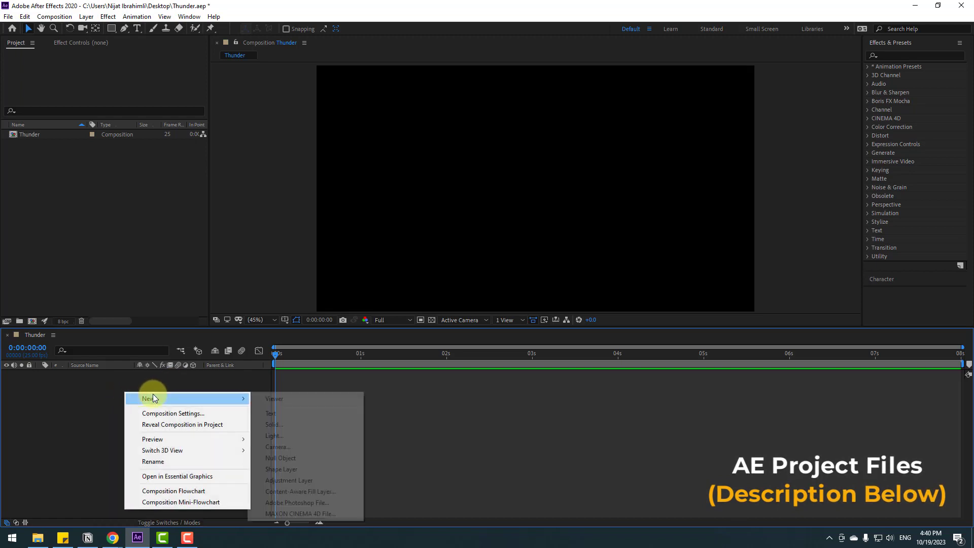
{"action": "left_click", "coordinate": [270, 425]}
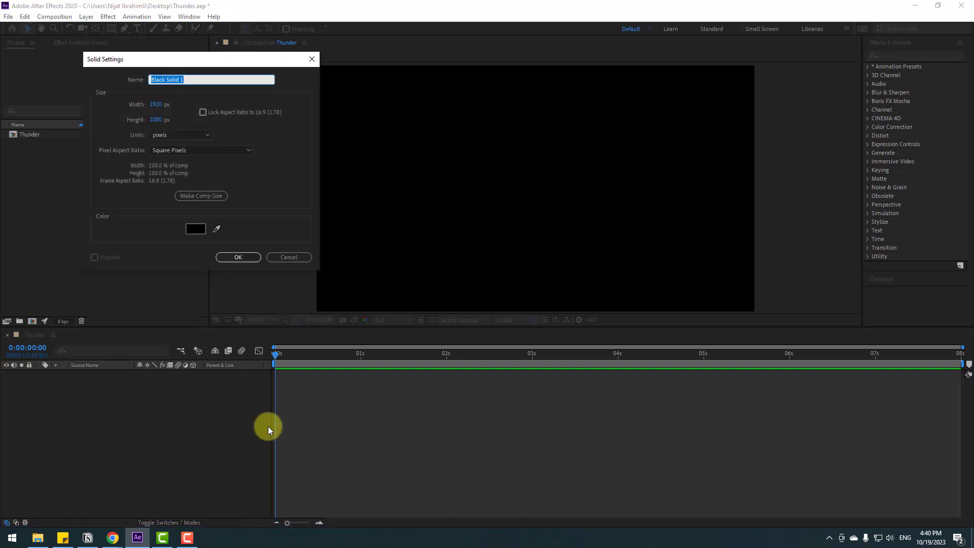
{"action": "type", "text": "Rain"}
{"action": "left_click", "coordinate": [246, 257]}
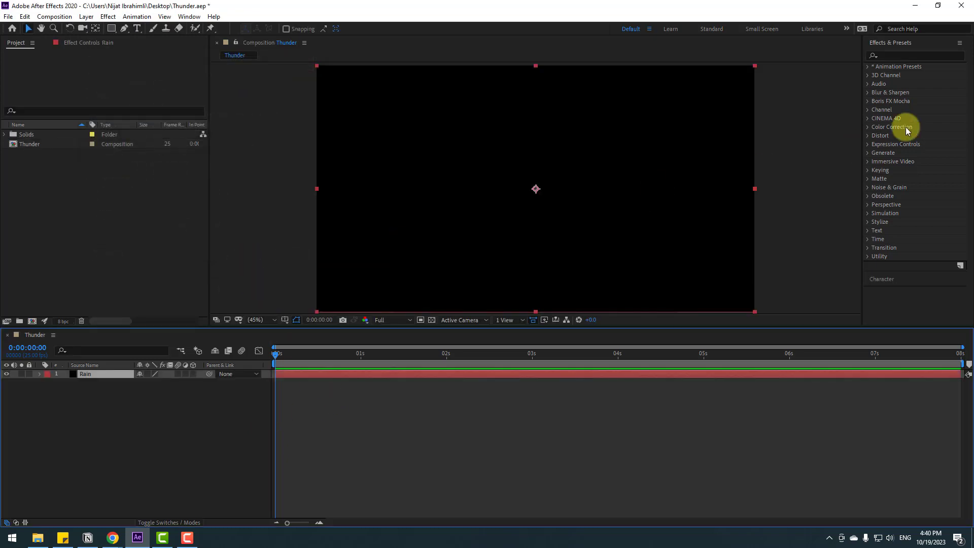
{"action": "left_click", "coordinate": [922, 57]}
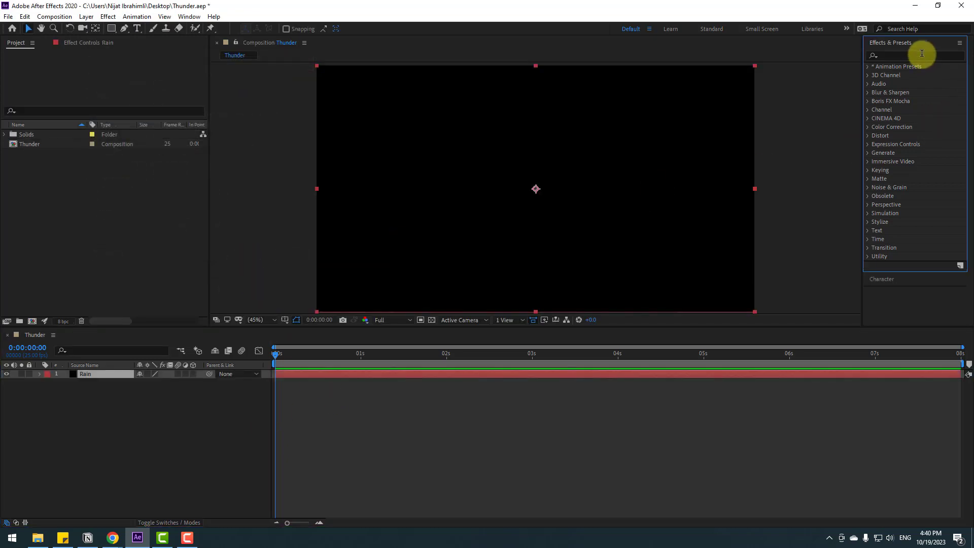
Search 'cc rain' and apply CC Rainfall to the Rain layer.
{"action": "type", "text": "cc rain"}
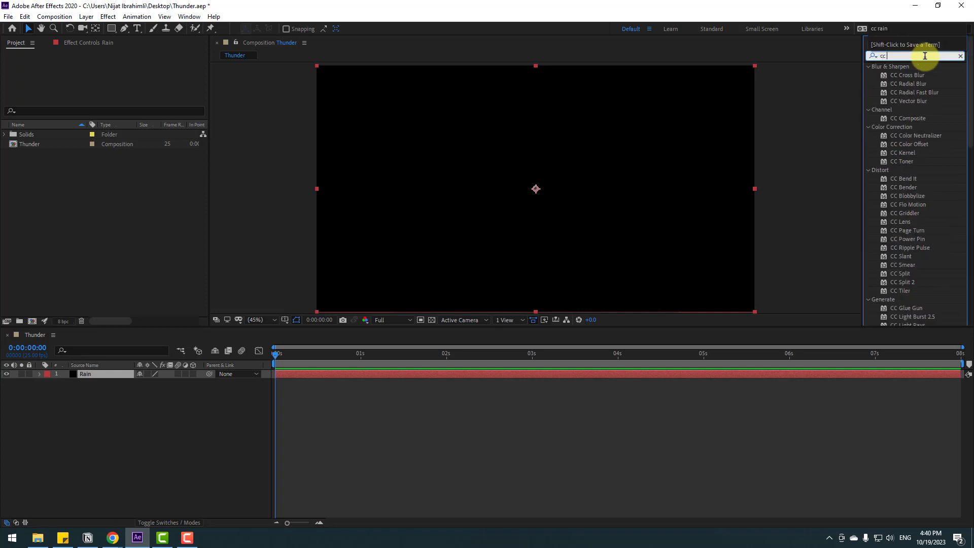
{"action": "left_click_drag", "start_coordinate": [903, 75], "coordinate": [77, 378]}
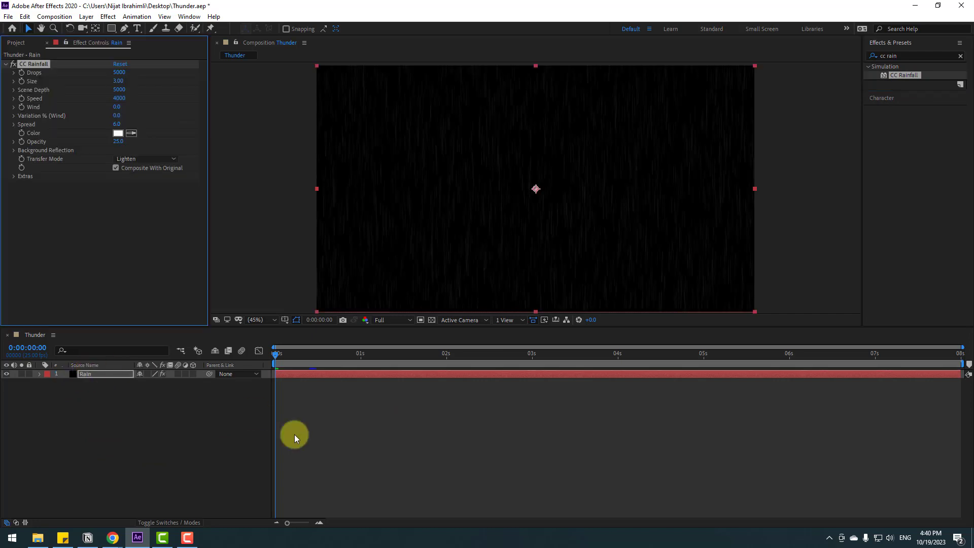
{"action": "left_click", "coordinate": [97, 377]}
Preview the rain, then cut Drops to 900 and set Speed to 7000.
{"action": "key", "text": "space"}
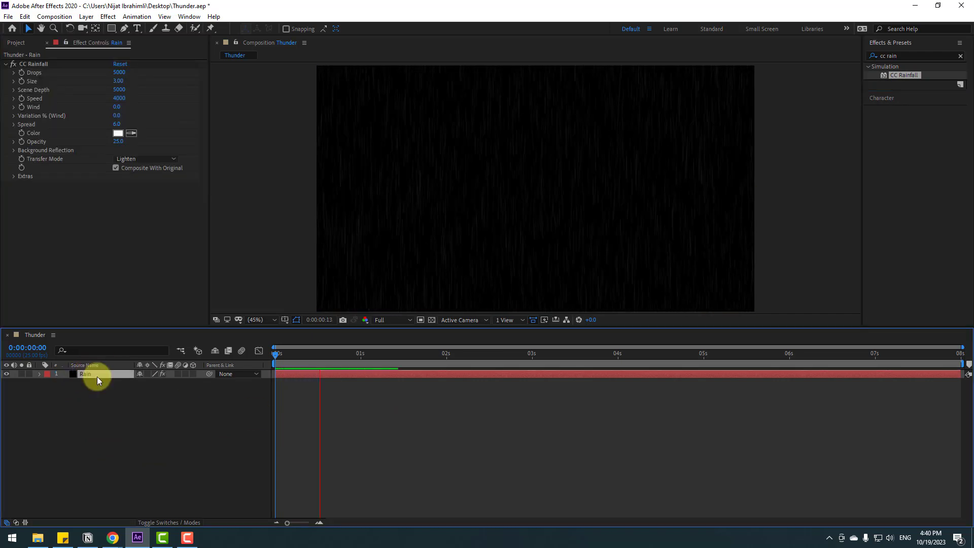
{"action": "left_click", "coordinate": [378, 355]}
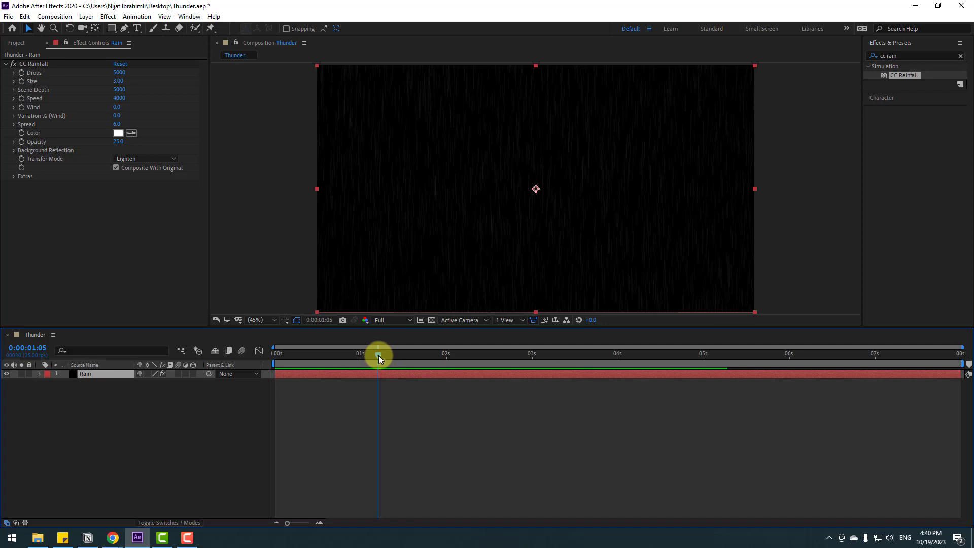
{"action": "left_click_drag", "start_coordinate": [357, 358], "coordinate": [274, 355]}
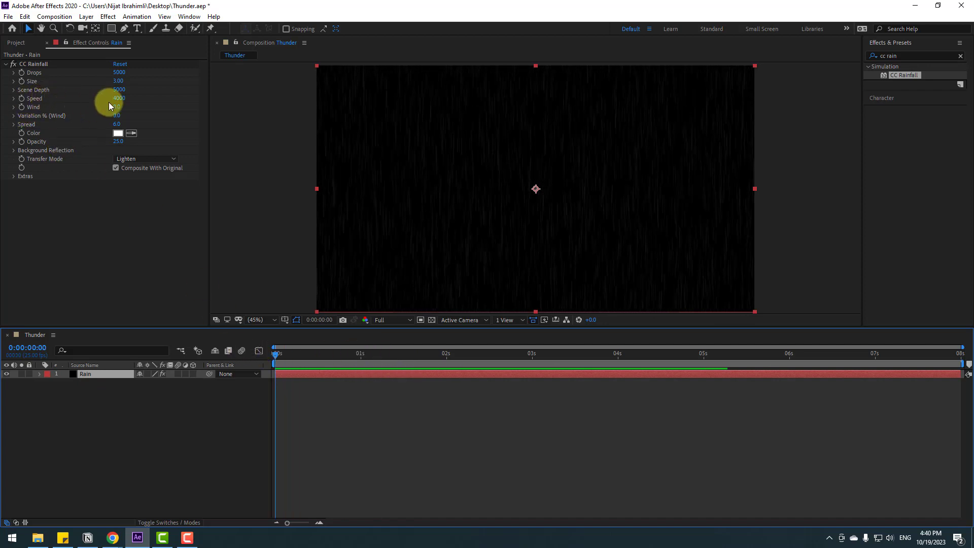
{"action": "mouse_move", "coordinate": [120, 72]}
{"action": "left_mouse_down"}
{"action": "mouse_move", "coordinate": [94, 71]}
{"action": "mouse_move", "coordinate": [139, 78]}
{"action": "mouse_move", "coordinate": [124, 79]}
{"action": "left_mouse_up"}
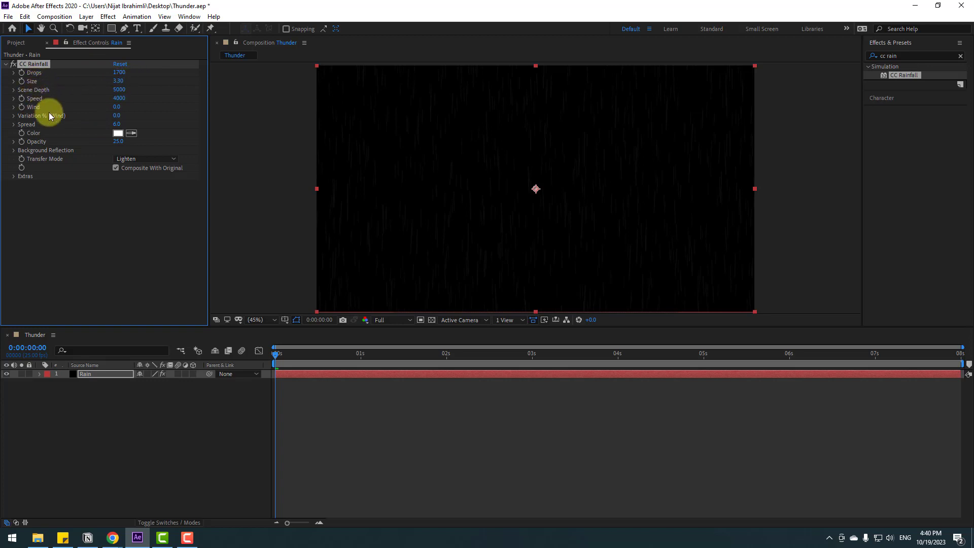
{"action": "left_click", "coordinate": [117, 99]}
{"action": "type", "text": "7000"}
{"action": "key", "text": "Return"}
Preview the faster rain and add Wind of 5260 so the drops fall slanted.
{"action": "left_click", "coordinate": [382, 423]}
{"action": "key", "text": "space"}
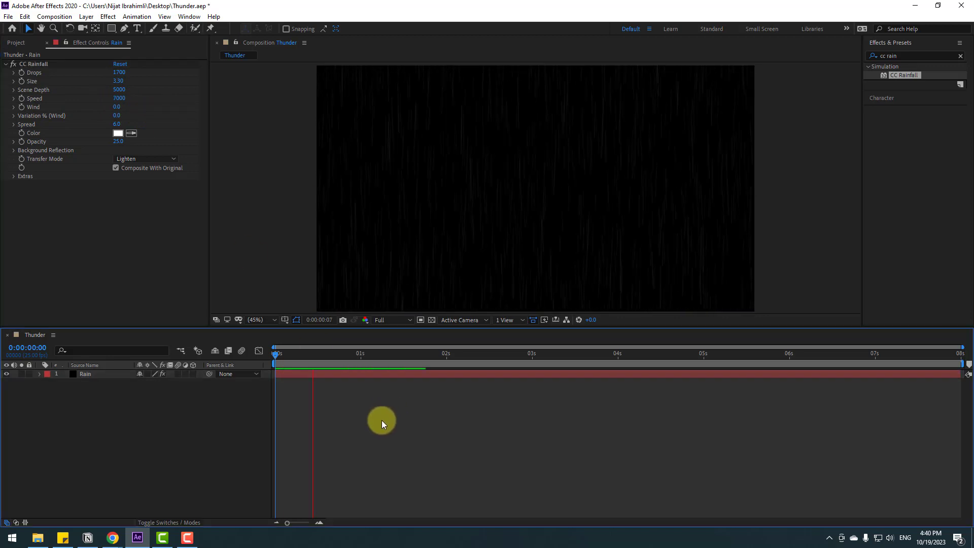
{"action": "left_click", "coordinate": [306, 356]}
{"action": "left_click_drag", "start_coordinate": [307, 354], "coordinate": [279, 355]}
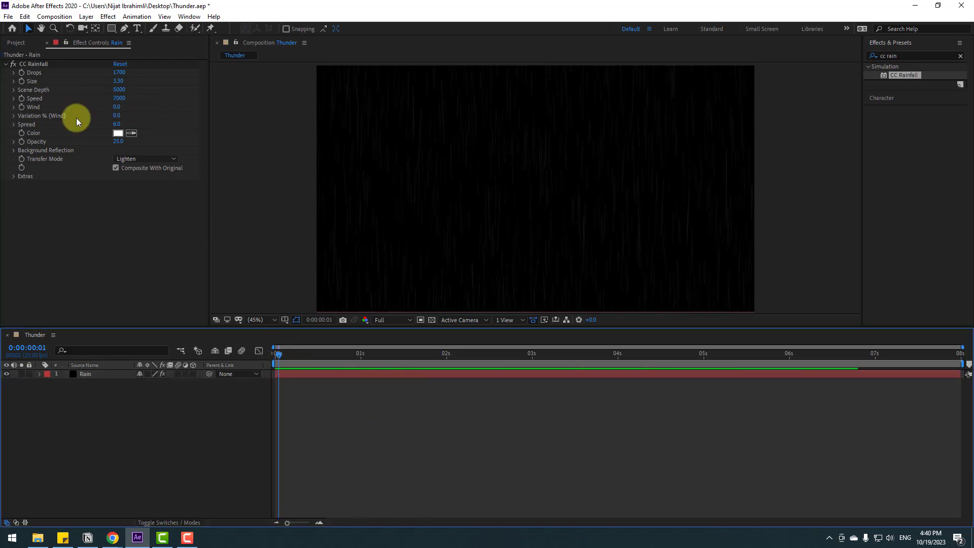
{"action": "left_click_drag", "start_coordinate": [116, 106], "coordinate": [373, 99]}
{"action": "key", "text": "space"}
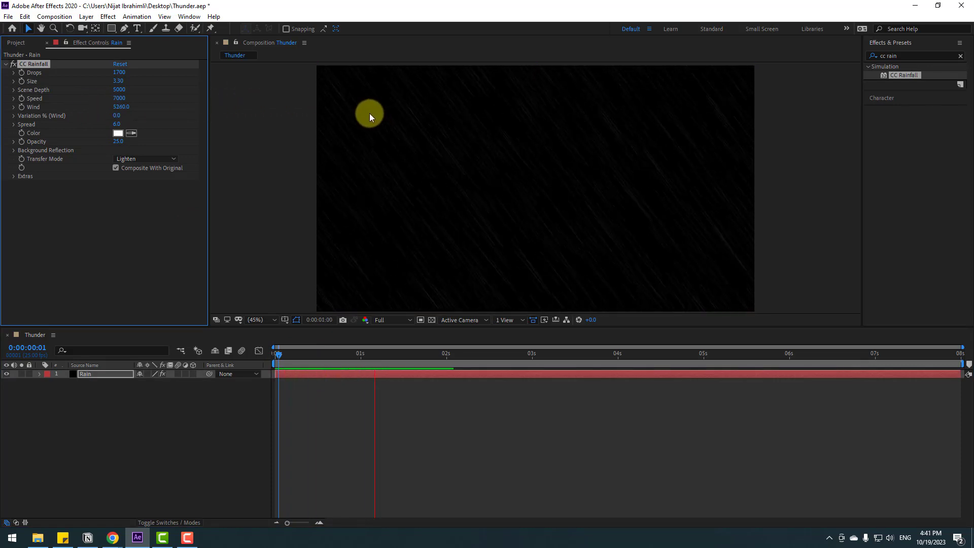
Shrink the drop Size to 2.45 and adjust Spread to 19.5.
{"action": "mouse_move", "coordinate": [117, 81]}
{"action": "left_mouse_down"}
{"action": "mouse_move", "coordinate": [62, 85]}
{"action": "mouse_move", "coordinate": [103, 73]}
{"action": "left_mouse_up"}
{"action": "key", "text": "space"}
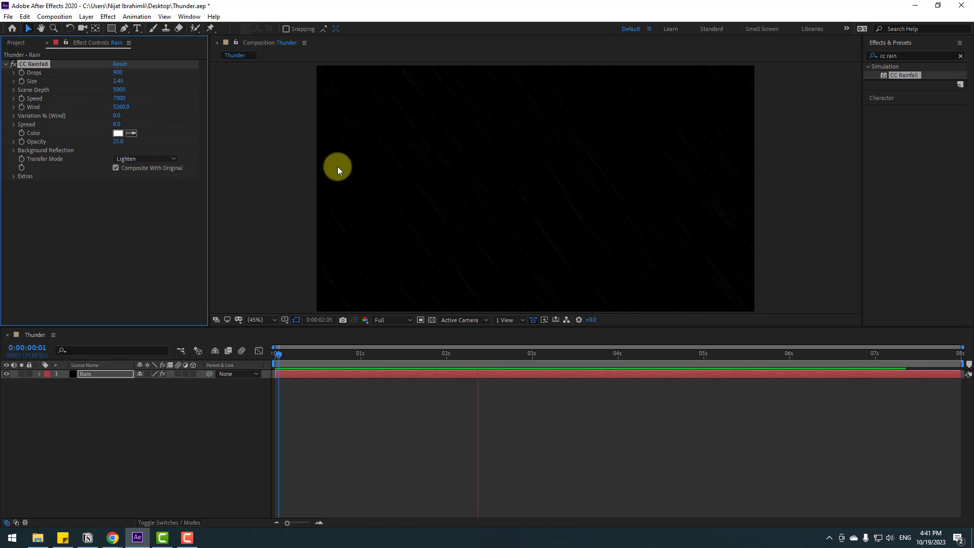
{"action": "left_click", "coordinate": [12, 125]}
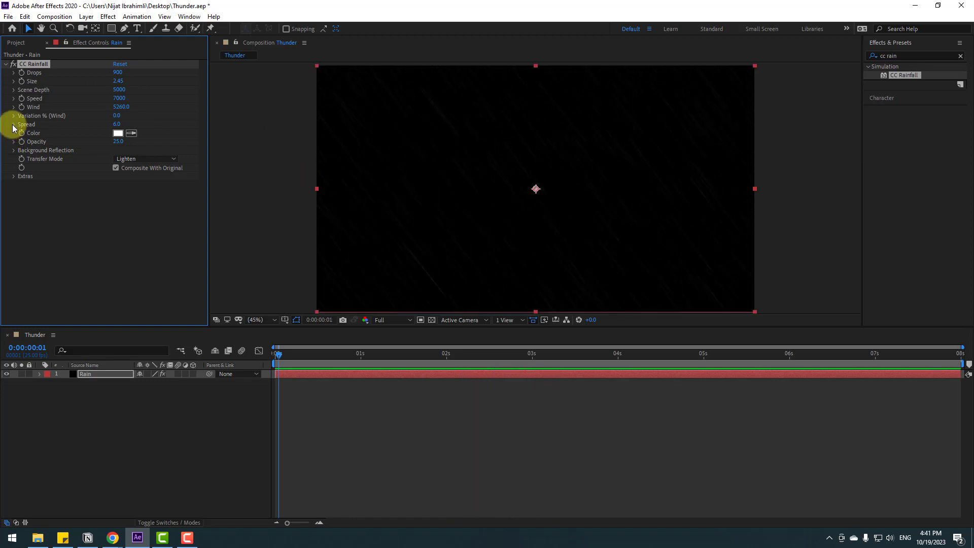
{"action": "left_click", "coordinate": [14, 125]}
{"action": "left_click_drag", "start_coordinate": [50, 138], "coordinate": [56, 139]}
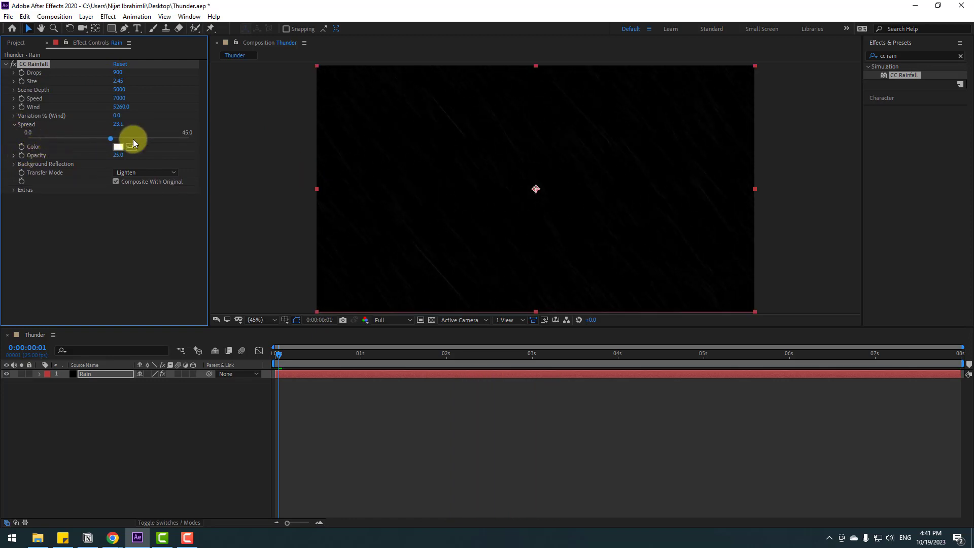
{"action": "left_click_drag", "start_coordinate": [174, 140], "coordinate": [81, 148]}
{"action": "left_click", "coordinate": [13, 124]}
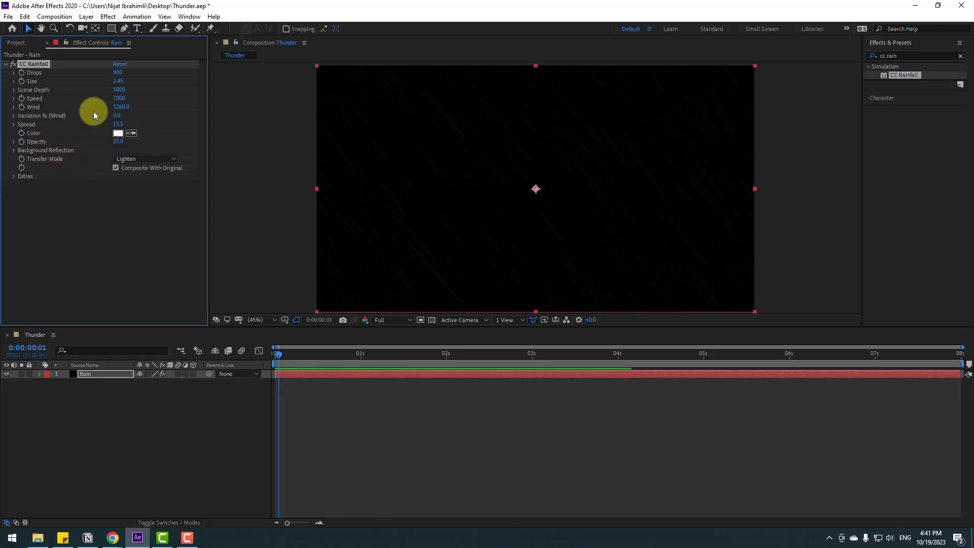
Raise Scene Depth to 6620 and preview the adjusted rain.
{"action": "left_click_drag", "start_coordinate": [119, 90], "coordinate": [198, 91]}
{"action": "key", "text": "space"}
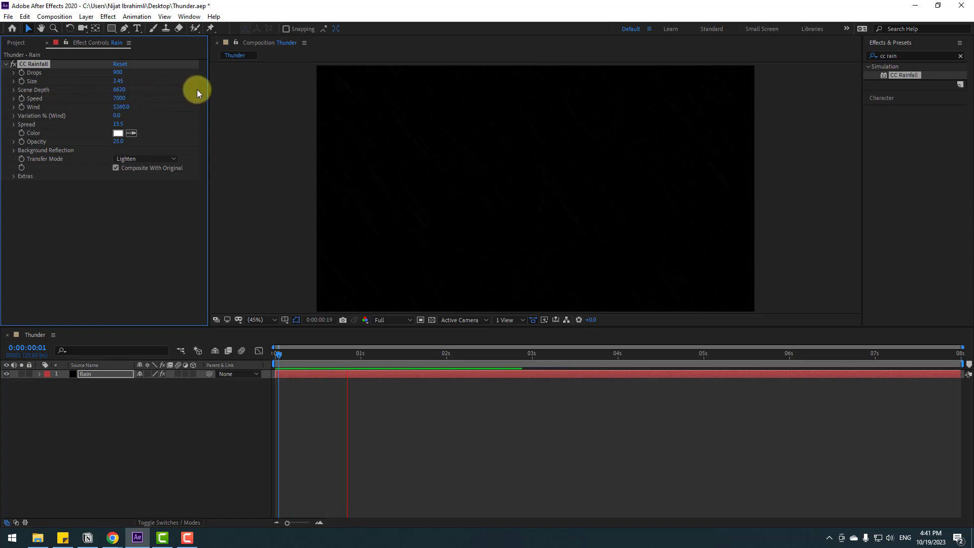
{"action": "scroll", "coordinate": [424, 191], "scroll_direction": "down", "scroll_amount": 2}
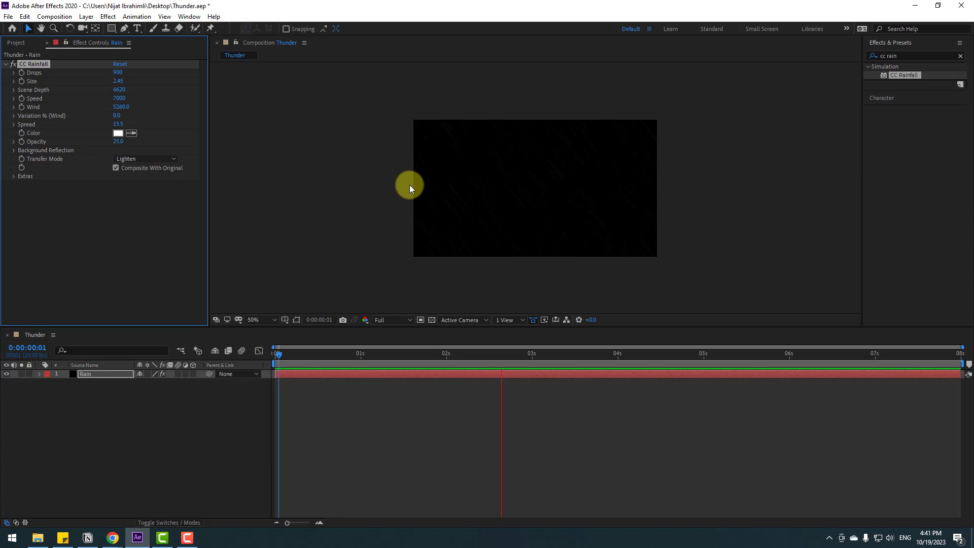
{"action": "scroll", "coordinate": [409, 185], "scroll_direction": "up", "scroll_amount": 2}
Stop the preview and add a black solid named 'Light' above the Rain layer.
{"action": "key", "text": "ctrl+alt+shift+l"}
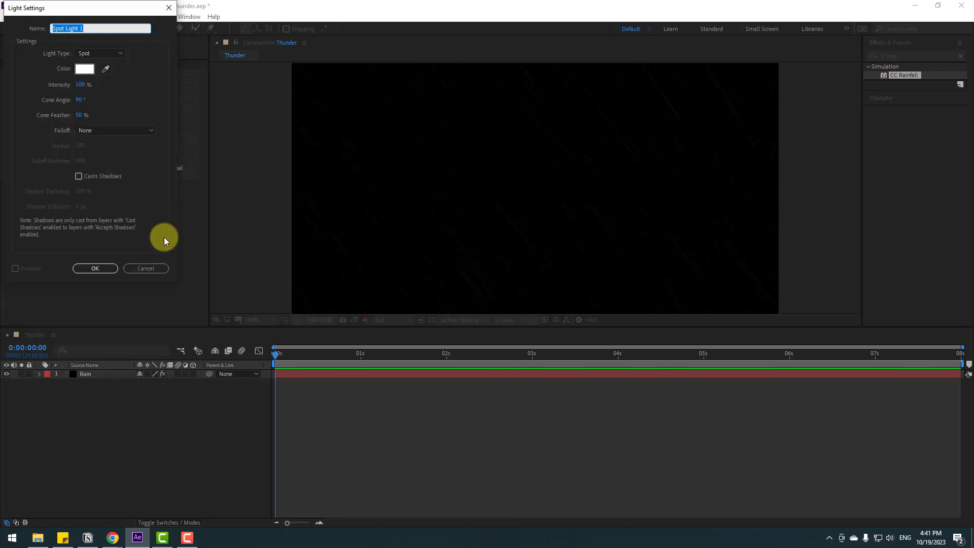
{"action": "key", "text": "Escape"}
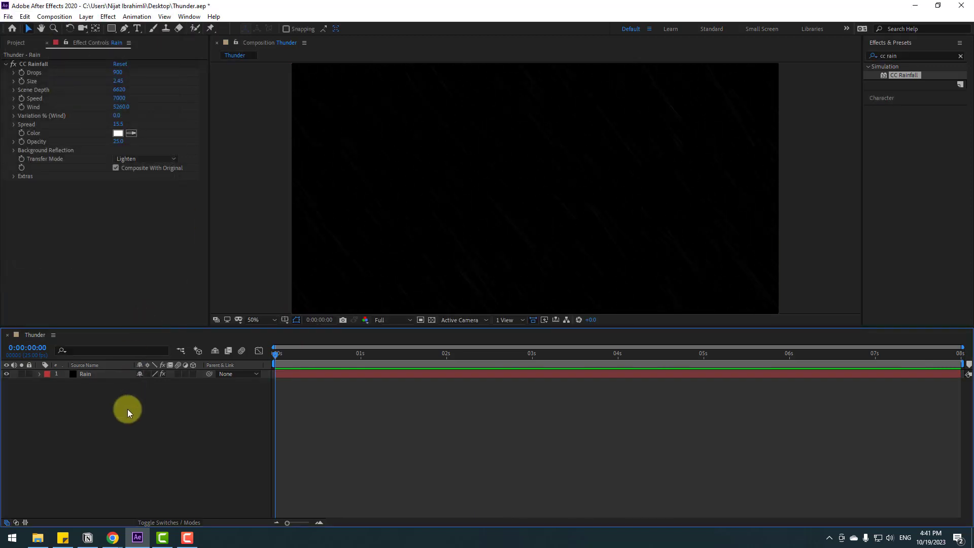
{"action": "right_click", "coordinate": [72, 401]}
{"action": "mouse_move", "coordinate": [130, 407]}
{"action": "left_click", "coordinate": [224, 435]}
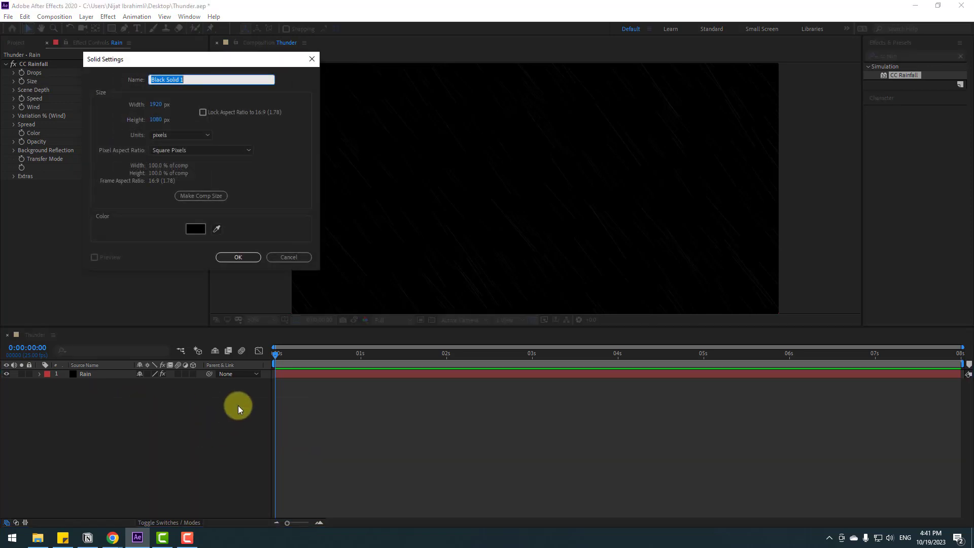
{"action": "type", "text": "Light"}
{"action": "left_click", "coordinate": [247, 259]}
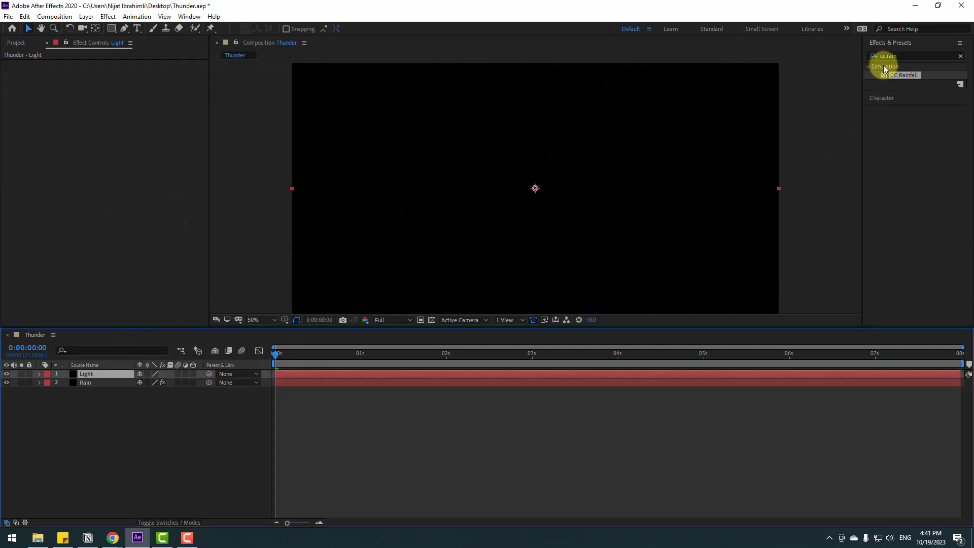
{"action": "left_click", "coordinate": [901, 55]}
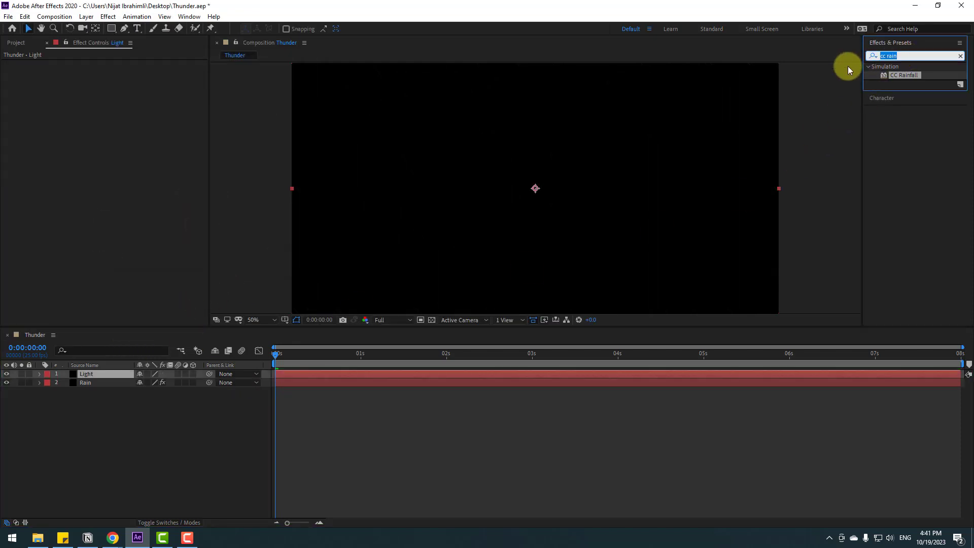
Search 'light' and apply the Fog Lights preset to the Light layer for cloudy fog.
{"action": "type", "text": "light"}
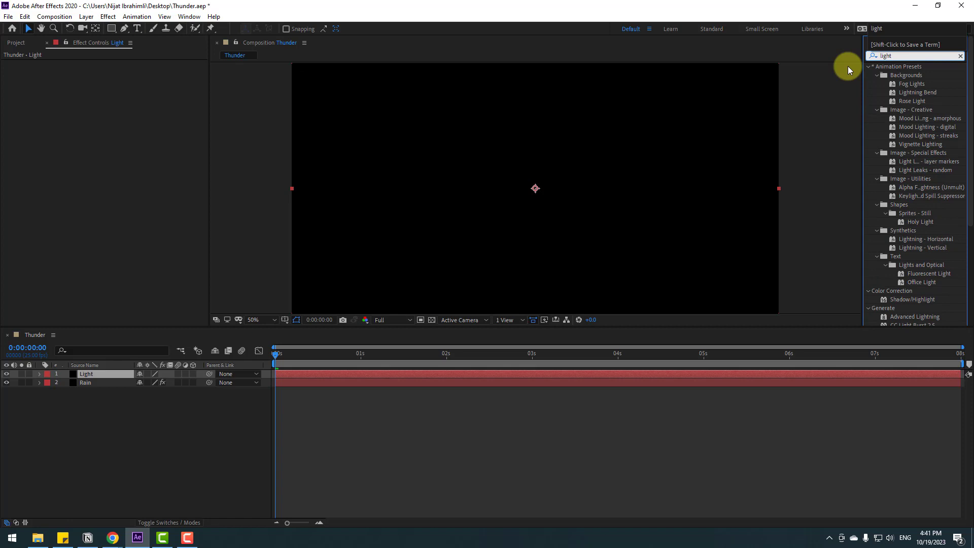
{"action": "left_click_drag", "start_coordinate": [911, 84], "coordinate": [431, 297]}
{"action": "left_click", "coordinate": [88, 373]}
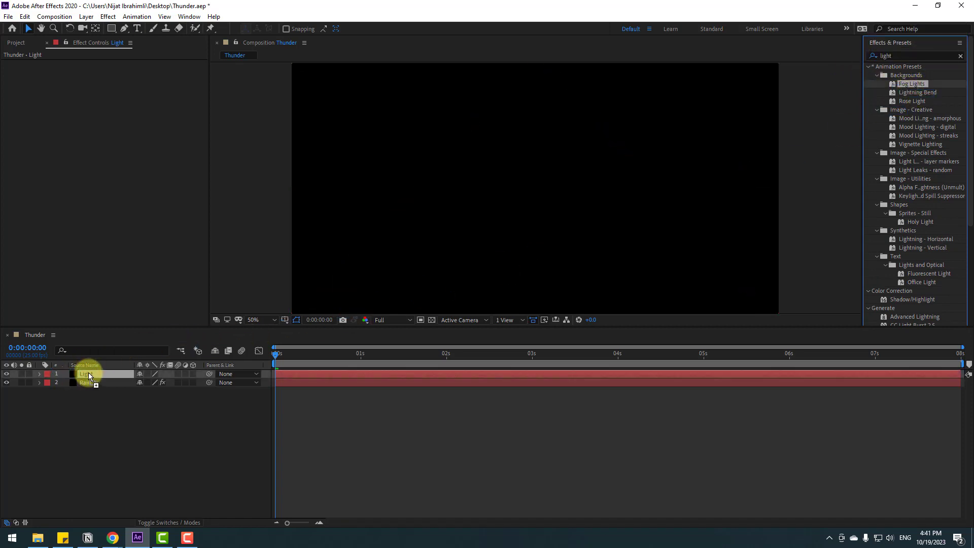
{"action": "left_click", "coordinate": [124, 28]}
{"action": "key", "text": "comma"}
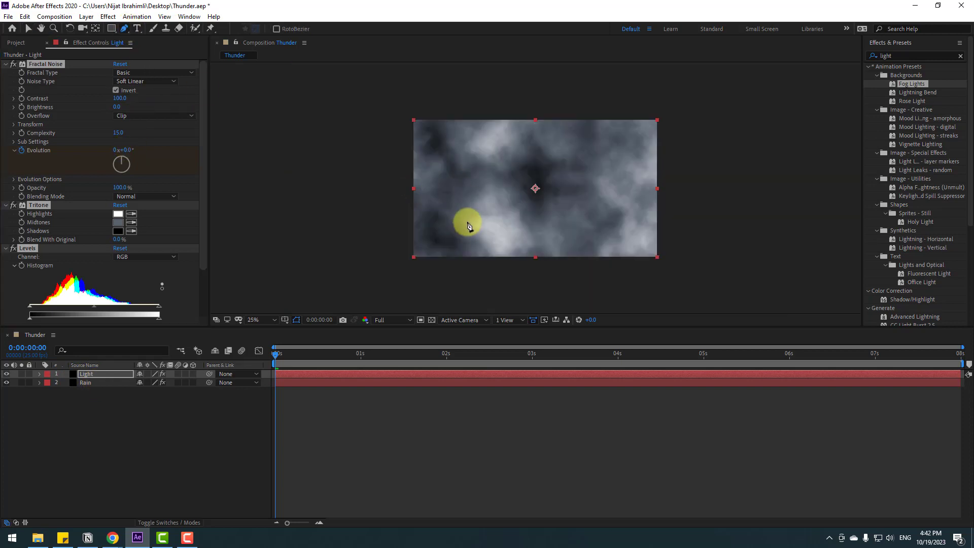
Draw a closed, wavy Pen mask over the top band of the Light layer.
{"action": "left_click", "coordinate": [401, 112]}
{"action": "left_click_drag", "start_coordinate": [462, 166], "coordinate": [491, 169]}
{"action": "left_click_drag", "start_coordinate": [560, 149], "coordinate": [568, 147]}
{"action": "left_click_drag", "start_coordinate": [621, 177], "coordinate": [632, 181]}
{"action": "left_click_drag", "start_coordinate": [681, 148], "coordinate": [681, 142]}
{"action": "left_click", "coordinate": [630, 101]}
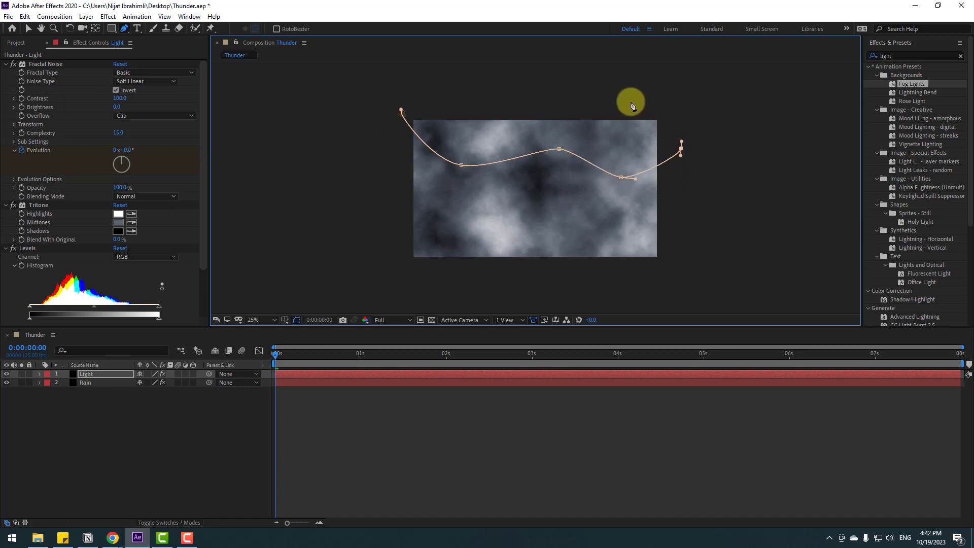
{"action": "left_click_drag", "start_coordinate": [402, 112], "coordinate": [432, 161]}
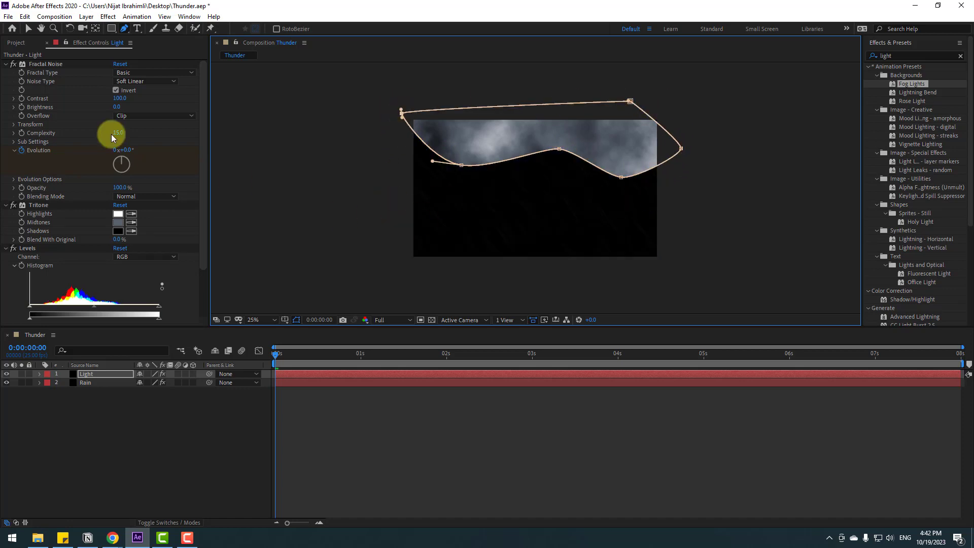
{"action": "left_click", "coordinate": [29, 29]}
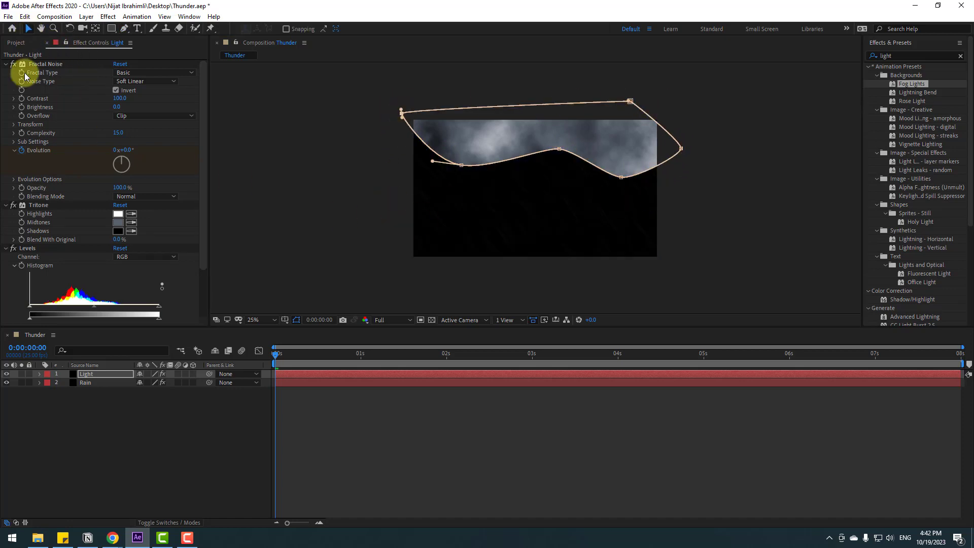
Set Mask 1's feather to about 127 px and fit the composition in the viewer.
{"action": "left_click", "coordinate": [39, 374]}
{"action": "left_click", "coordinate": [48, 383]}
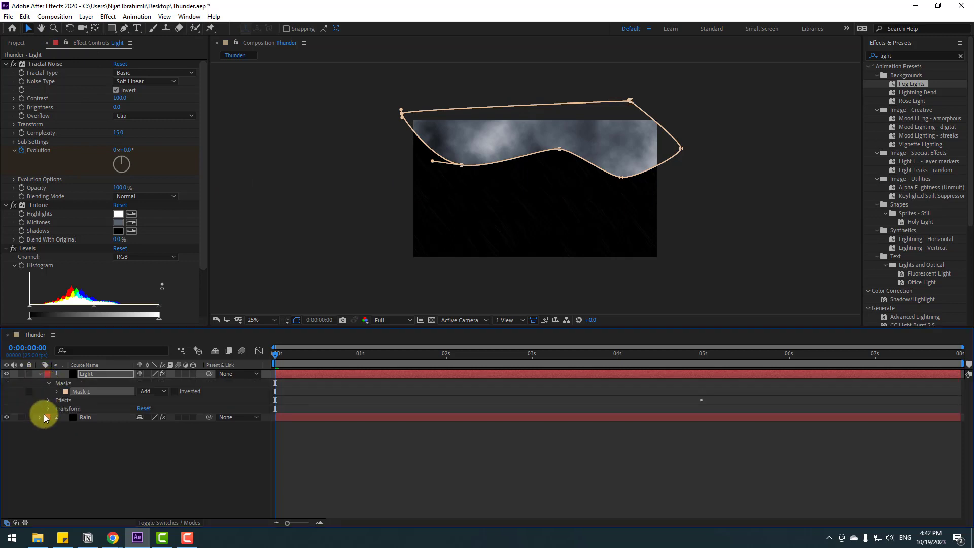
{"action": "left_click", "coordinate": [57, 392]}
{"action": "key", "text": "period"}
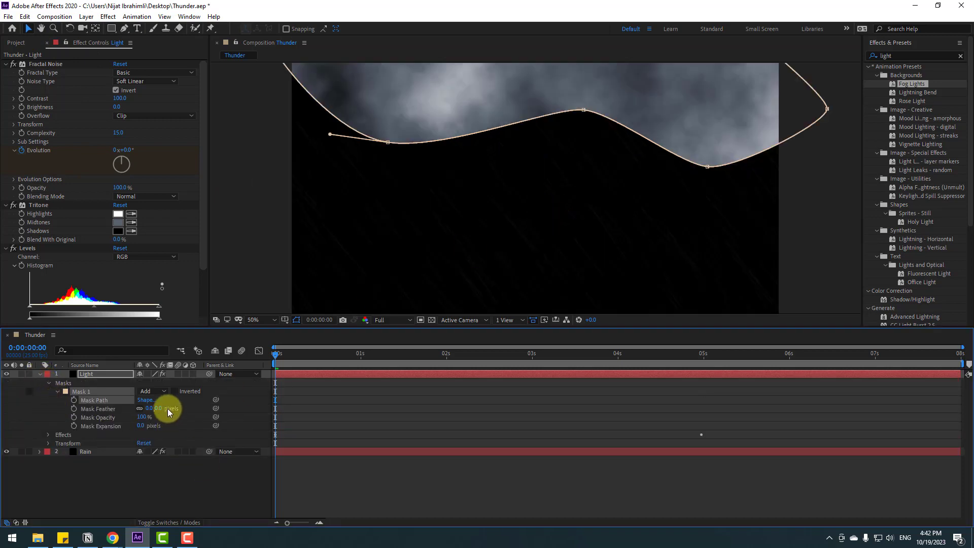
{"action": "left_click_drag", "start_coordinate": [155, 409], "coordinate": [211, 406]}
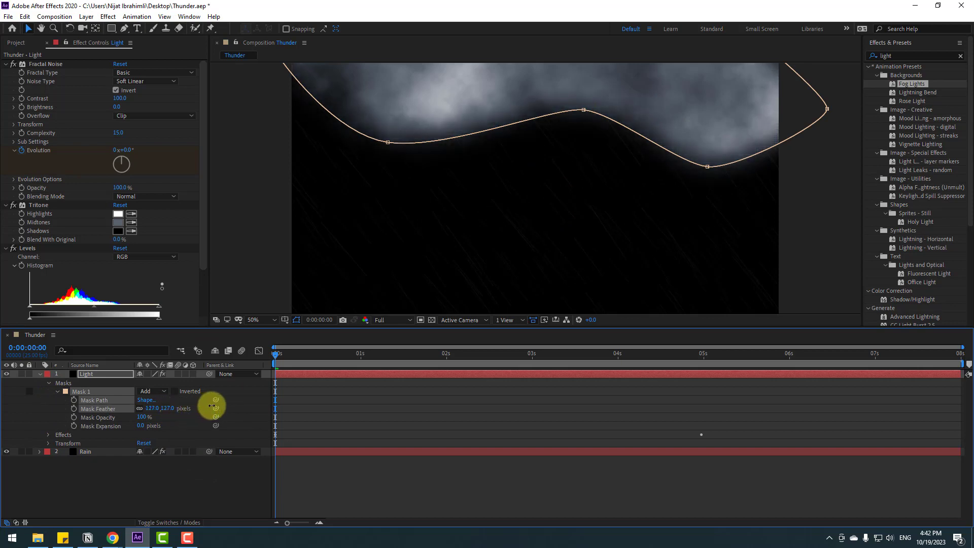
{"action": "left_click", "coordinate": [40, 374]}
{"action": "left_click", "coordinate": [259, 320]}
{"action": "left_click", "coordinate": [257, 341]}
{"action": "left_click", "coordinate": [84, 376]}
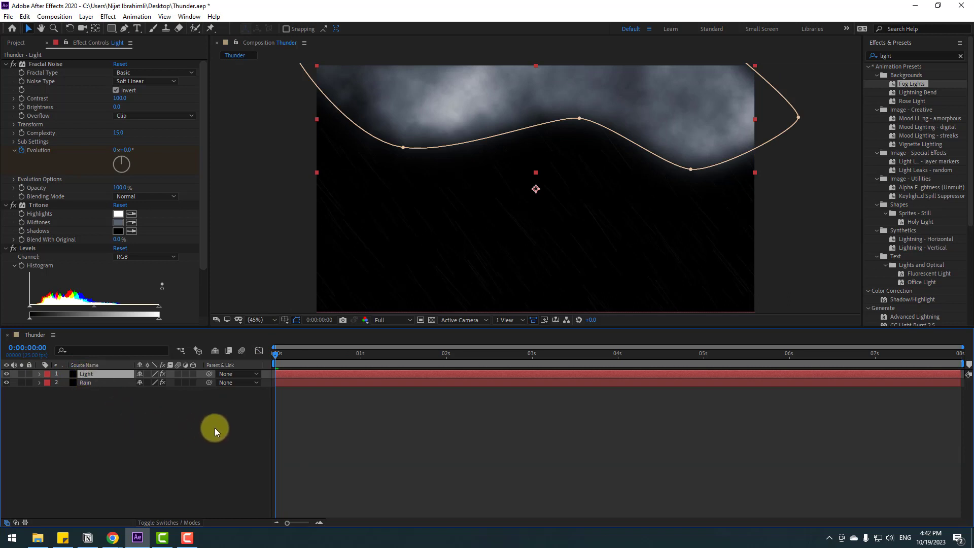
Keyframe the Light layer's Opacity at 0% on frame 7 and 100% on frame 10.
{"action": "key", "text": "t"}
{"action": "left_click_drag", "start_coordinate": [281, 353], "coordinate": [299, 353]}
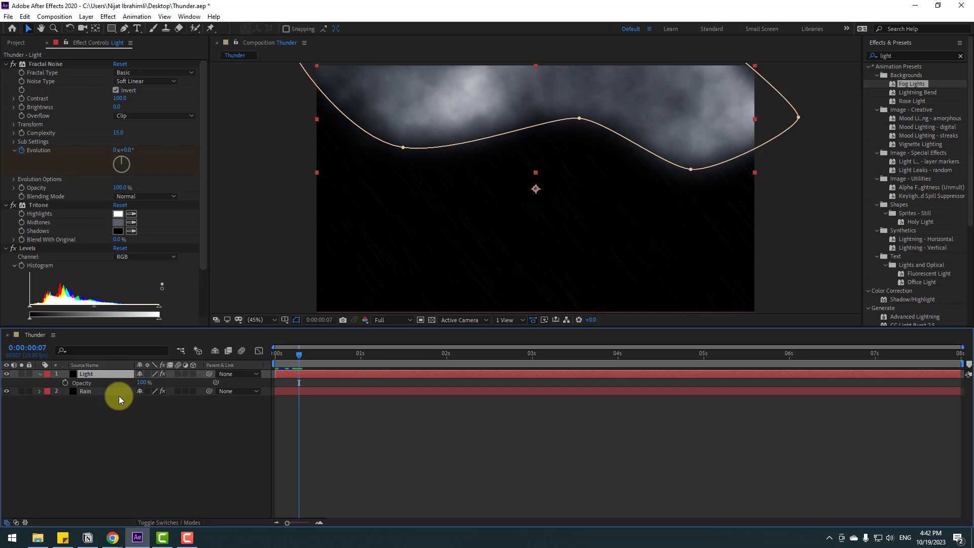
{"action": "left_click_drag", "start_coordinate": [142, 386], "coordinate": [69, 388]}
{"action": "left_click", "coordinate": [66, 383]}
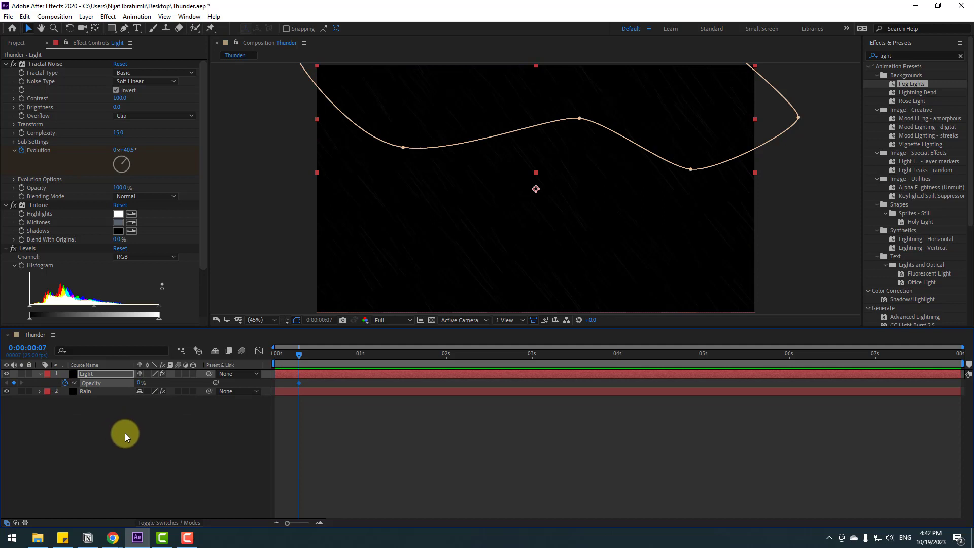
{"action": "key", "text": "Page_Down"}
{"action": "key", "text": "Page_Down"}
{"action": "key", "text": "Page_Down"}
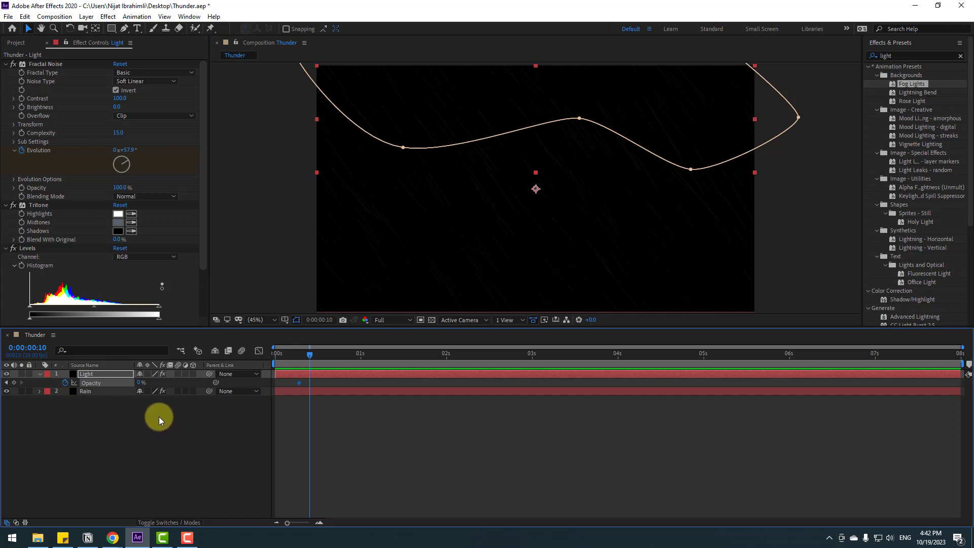
{"action": "left_click", "coordinate": [141, 384]}
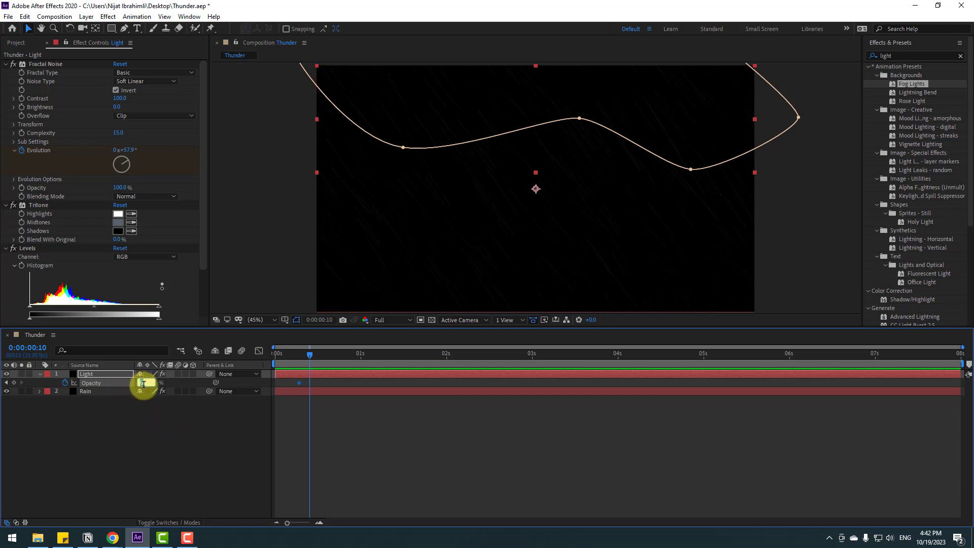
{"action": "type", "text": "100"}
{"action": "key", "text": "Return"}
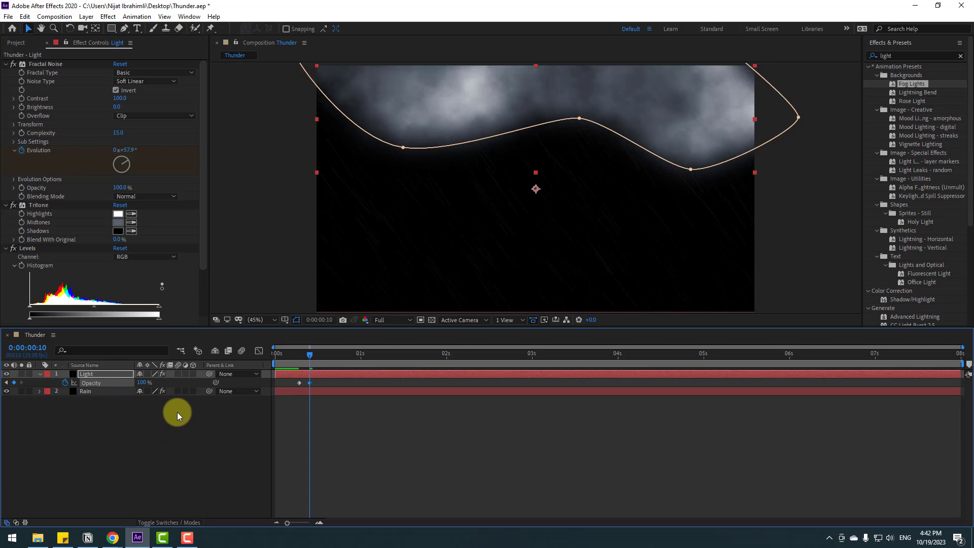
Add Opacity keyframes of 65% at frame 12 and 80% at frame 15.
{"action": "key", "text": "Page_Down"}
{"action": "key", "text": "Page_Down"}
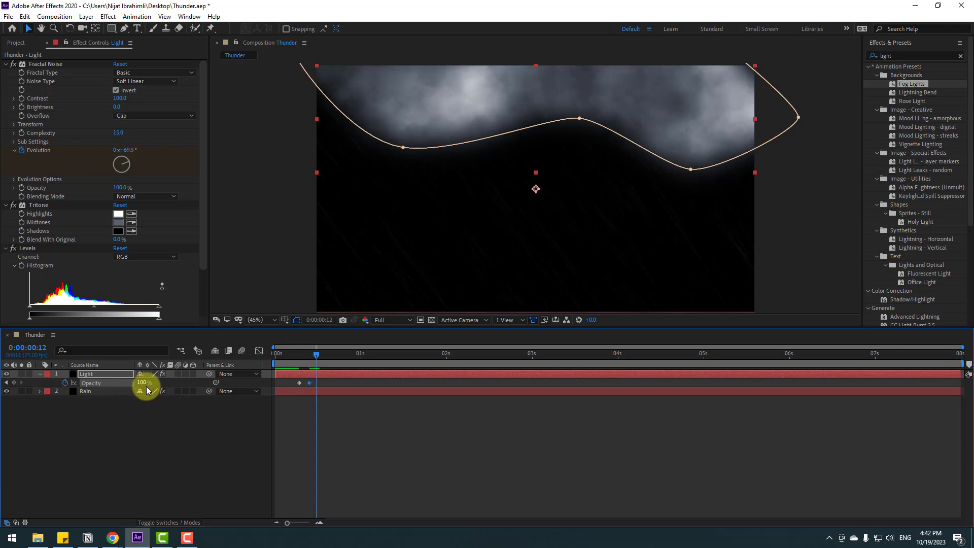
{"action": "left_click_drag", "start_coordinate": [146, 386], "coordinate": [144, 388]}
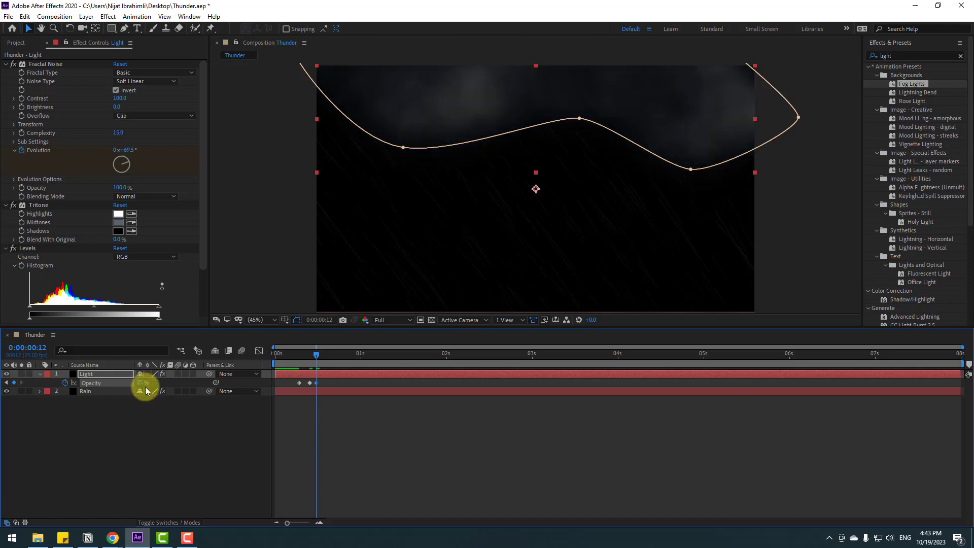
{"action": "key", "text": "Page_Down"}
{"action": "key", "text": "Page_Down"}
{"action": "key", "text": "Page_Down"}
{"action": "left_click", "coordinate": [138, 383]}
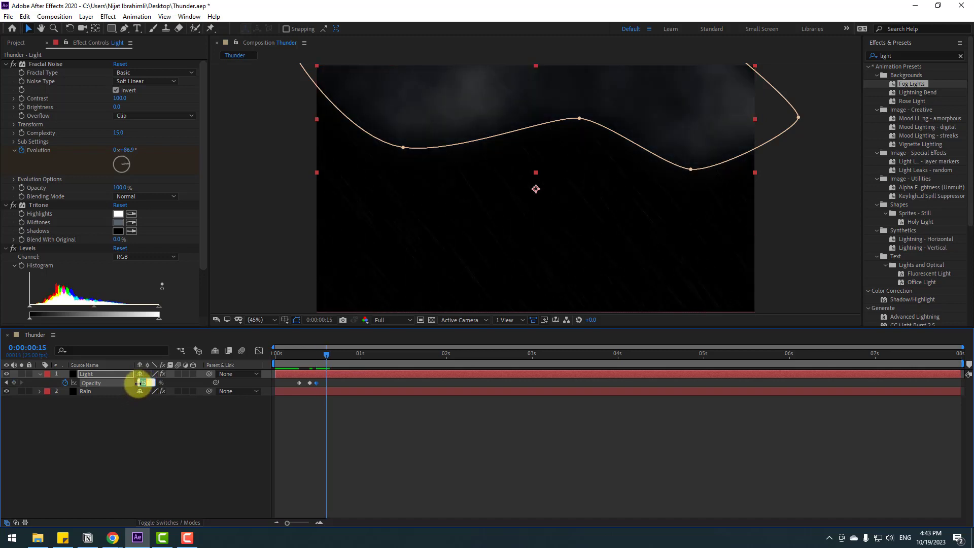
{"action": "type", "text": "80"}
{"action": "key", "text": "Return"}
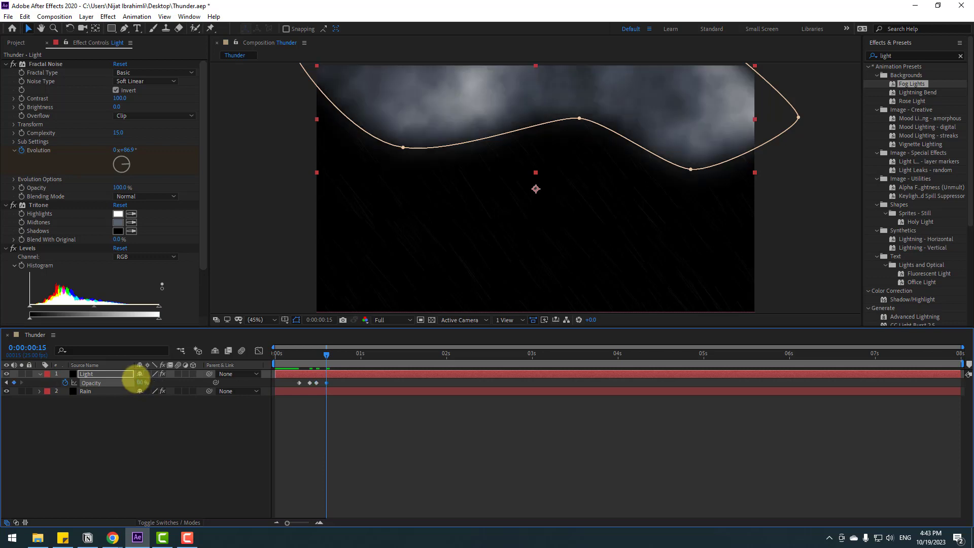
Add Opacity keyframes of 10% at frame 17 and 0% at frame 20, then preview.
{"action": "key", "text": "Page_Down"}
{"action": "key", "text": "Page_Down"}
{"action": "left_click", "coordinate": [139, 383]}
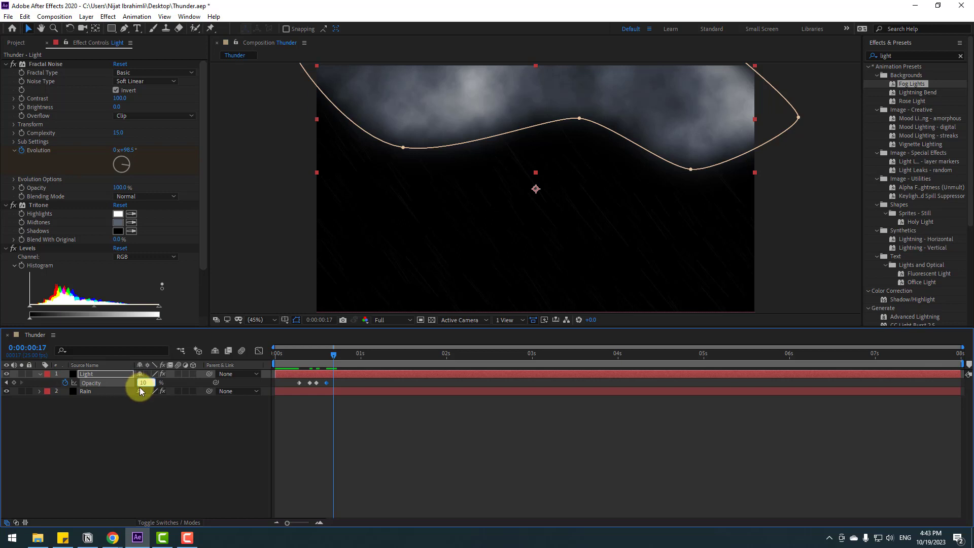
{"action": "type", "text": "10"}
{"action": "key", "text": "Return"}
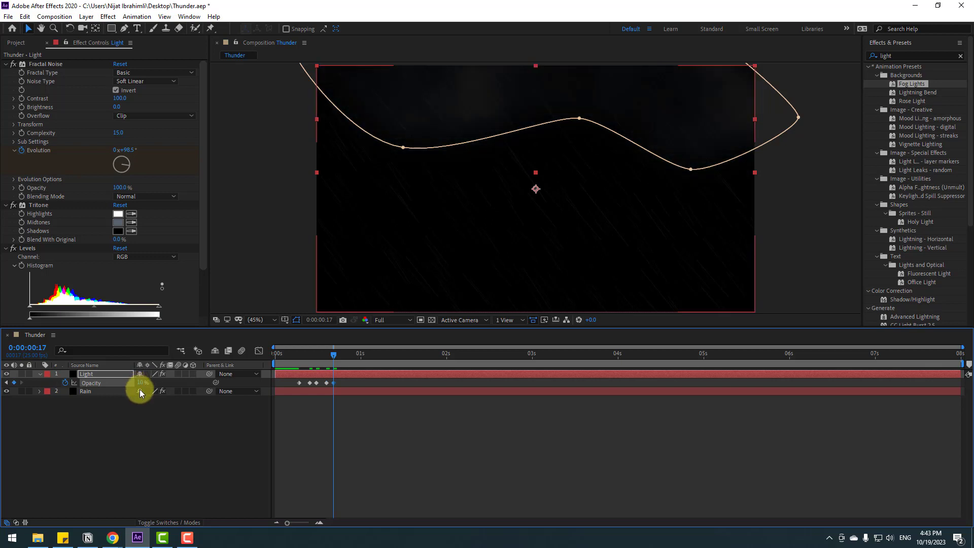
{"action": "key", "text": "Page_Down"}
{"action": "key", "text": "Page_Down"}
{"action": "key", "text": "Page_Down"}
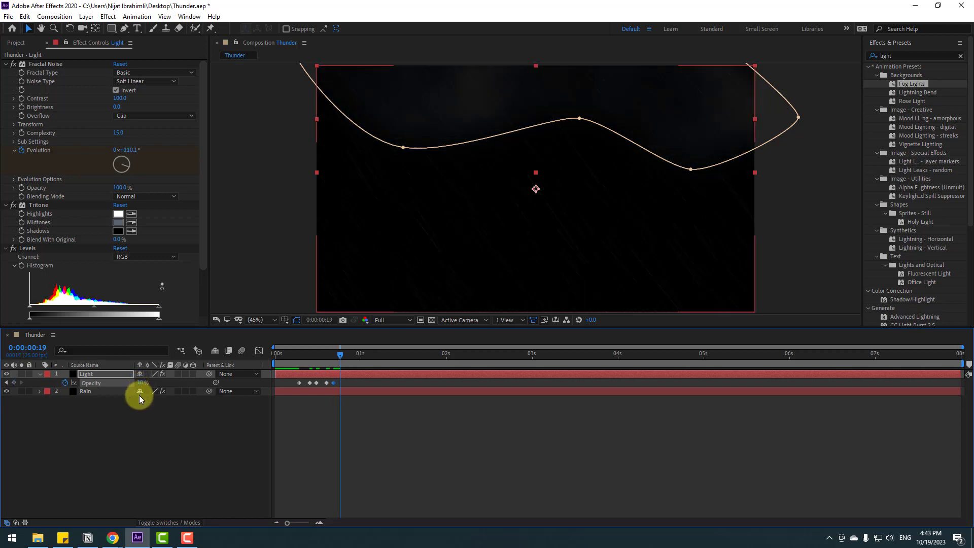
{"action": "left_click", "coordinate": [139, 383]}
{"action": "type", "text": "0"}
{"action": "key", "text": "Return"}
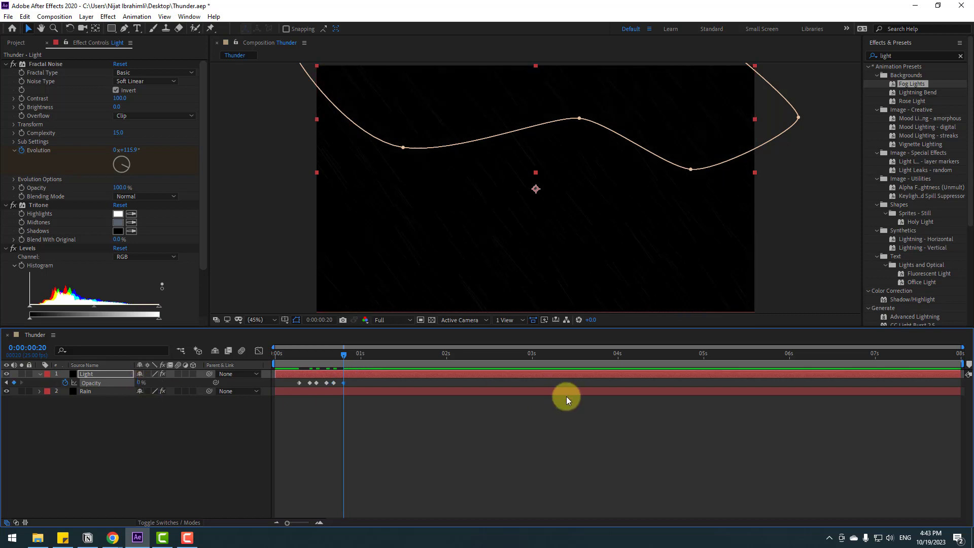
{"action": "key", "text": "space"}
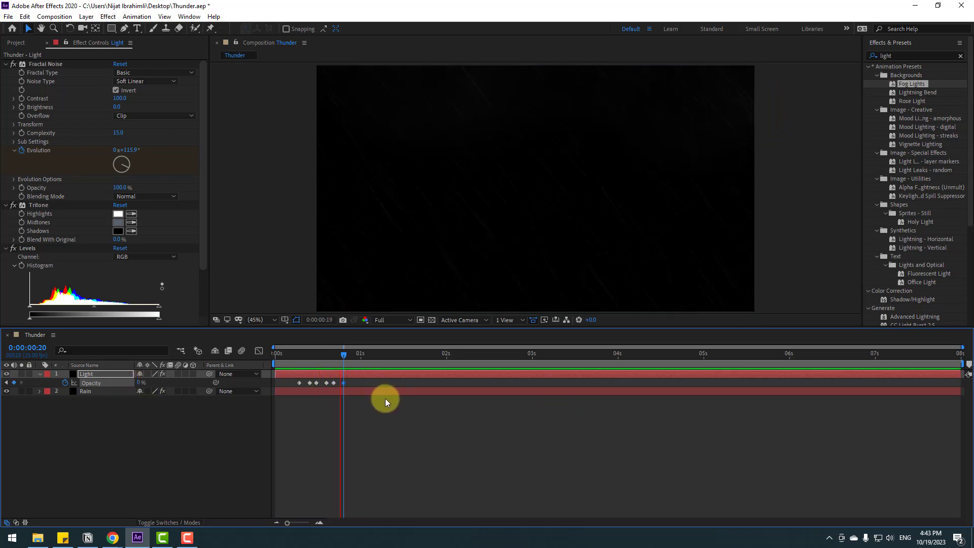
Stop the preview, move to frame 15 and reselect the Light layer.
{"action": "key", "text": "space"}
{"action": "left_click", "coordinate": [311, 353]}
{"action": "left_click_drag", "start_coordinate": [312, 352], "coordinate": [326, 352]}
{"action": "left_click", "coordinate": [214, 474]}
{"action": "left_click", "coordinate": [90, 375]}
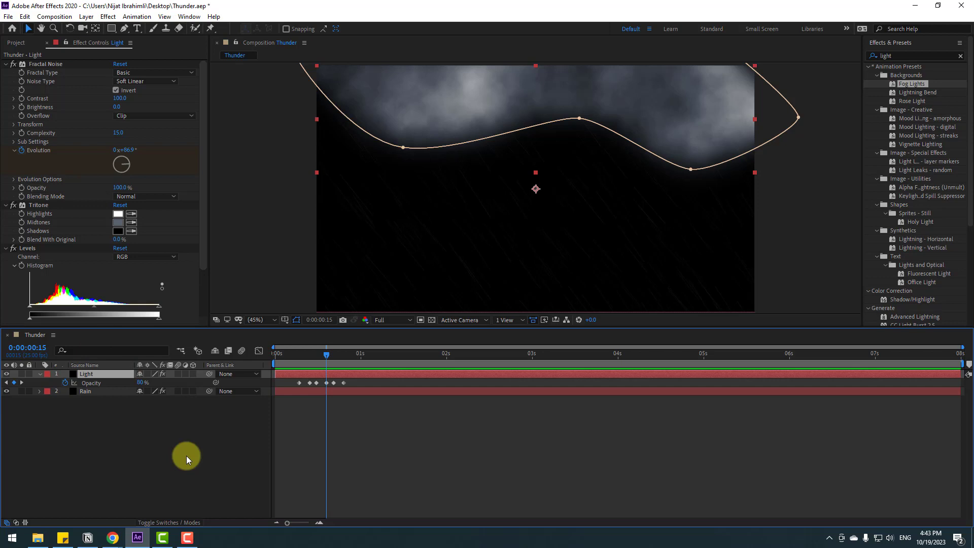
Try a dark cyan colour in the Light solid's settings, then cancel to keep it unchanged.
{"action": "key", "text": "ctrl+shift+y"}
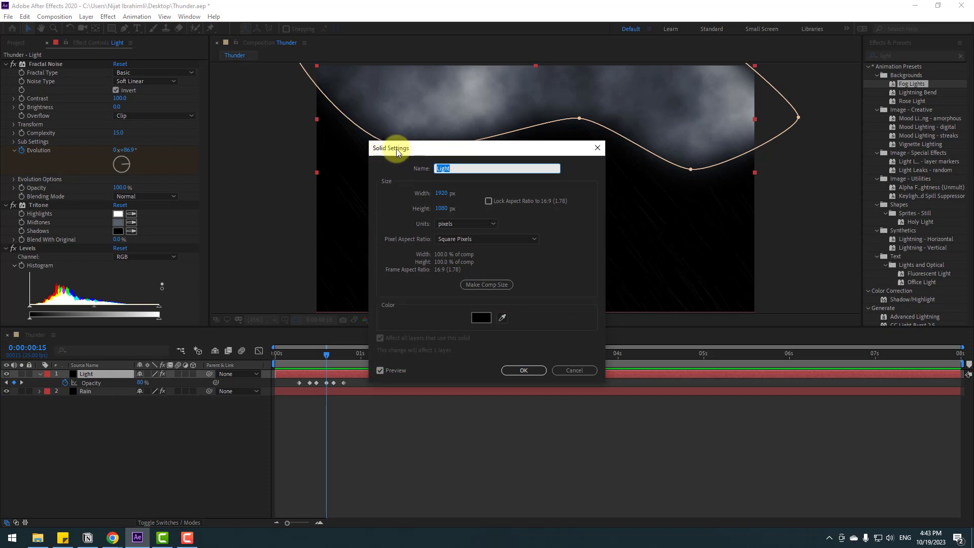
{"action": "left_click", "coordinate": [481, 317]}
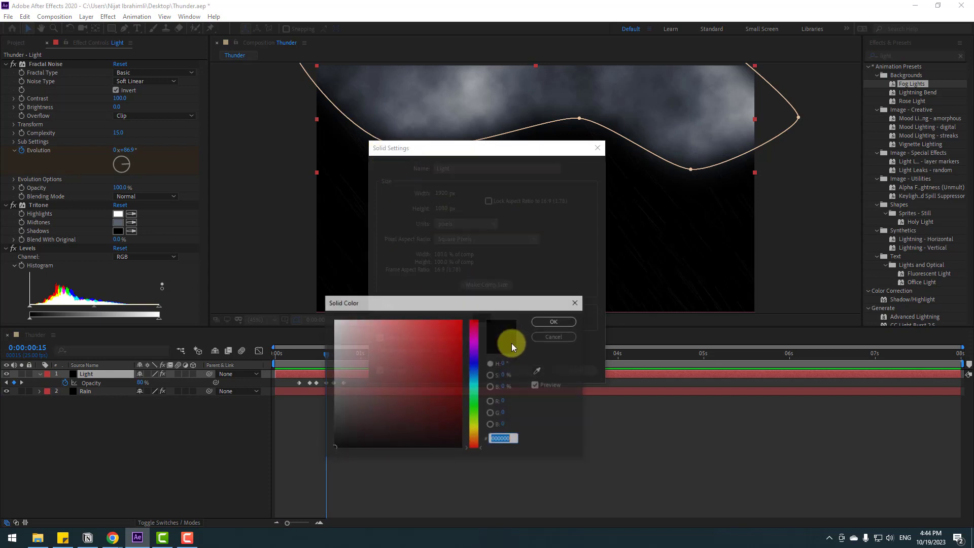
{"action": "left_click", "coordinate": [475, 383]}
{"action": "mouse_move", "coordinate": [435, 406]}
{"action": "left_mouse_down"}
{"action": "mouse_move", "coordinate": [435, 417]}
{"action": "mouse_move", "coordinate": [461, 405]}
{"action": "left_mouse_up"}
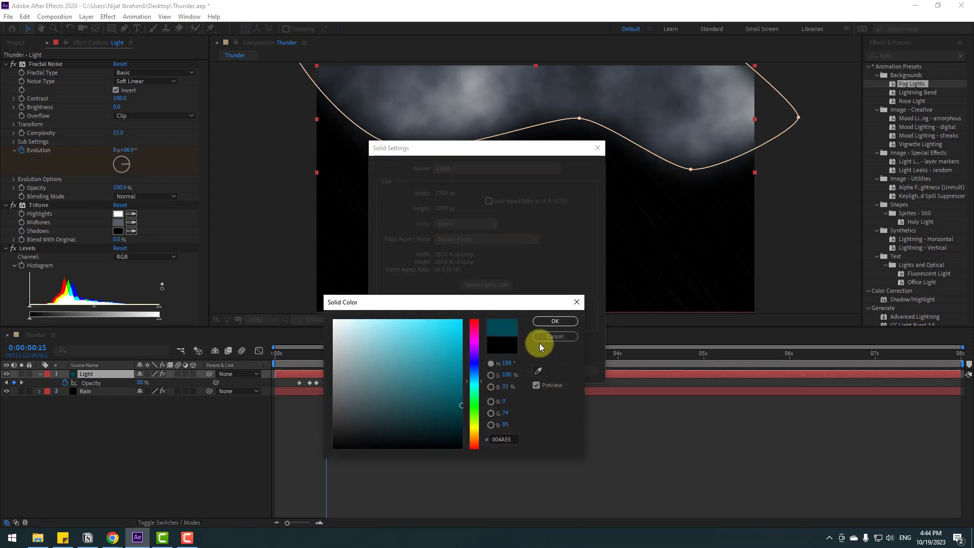
{"action": "left_click", "coordinate": [549, 336]}
{"action": "left_click", "coordinate": [115, 432]}
Create a new 1920×1080 solid named Light_2 with colour 000000.
{"action": "right_click", "coordinate": [118, 422]}
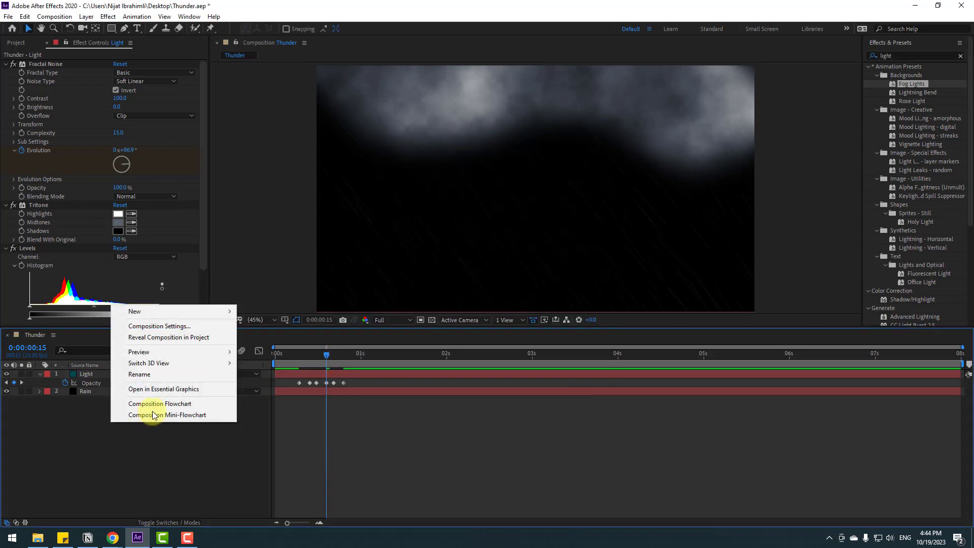
{"action": "mouse_move", "coordinate": [155, 312]}
{"action": "left_click", "coordinate": [260, 335]}
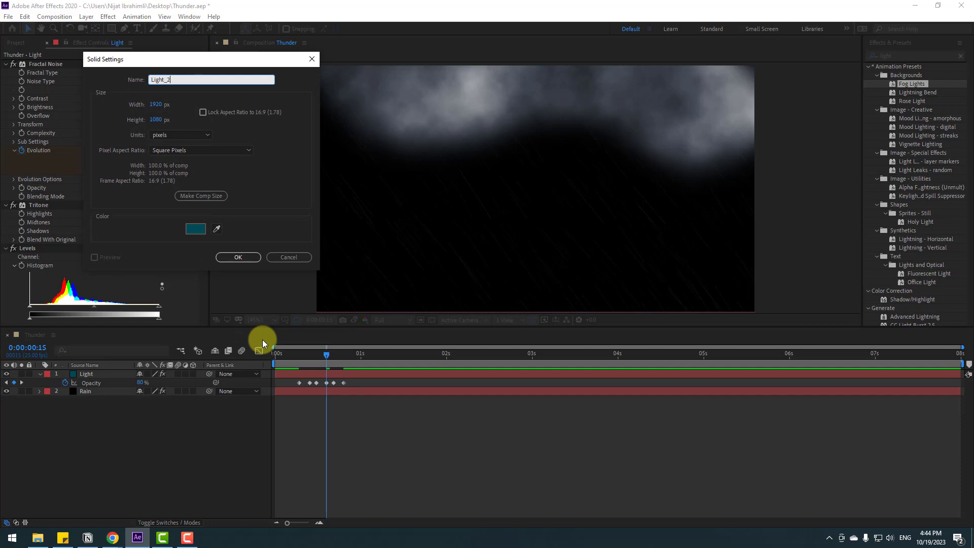
{"action": "type", "text": "000000"}
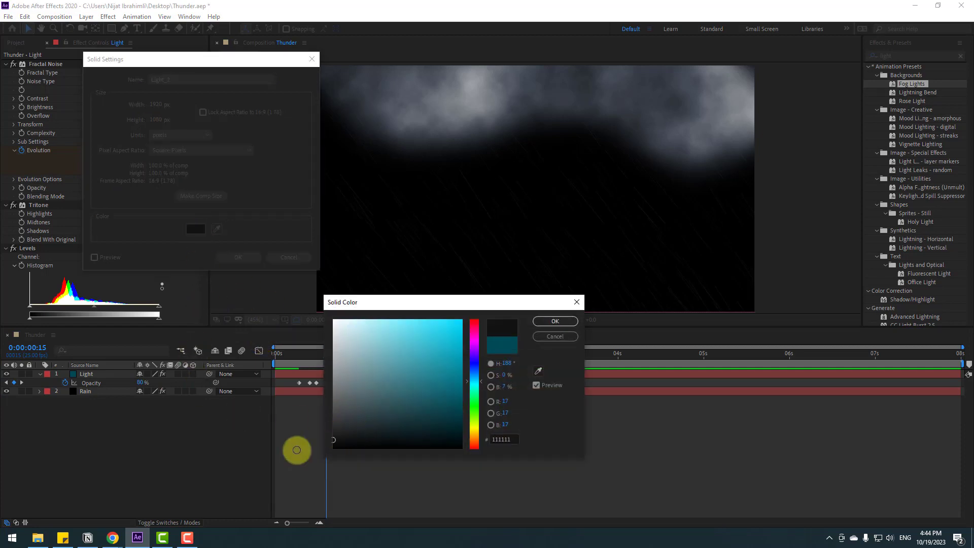
{"action": "left_click", "coordinate": [549, 324]}
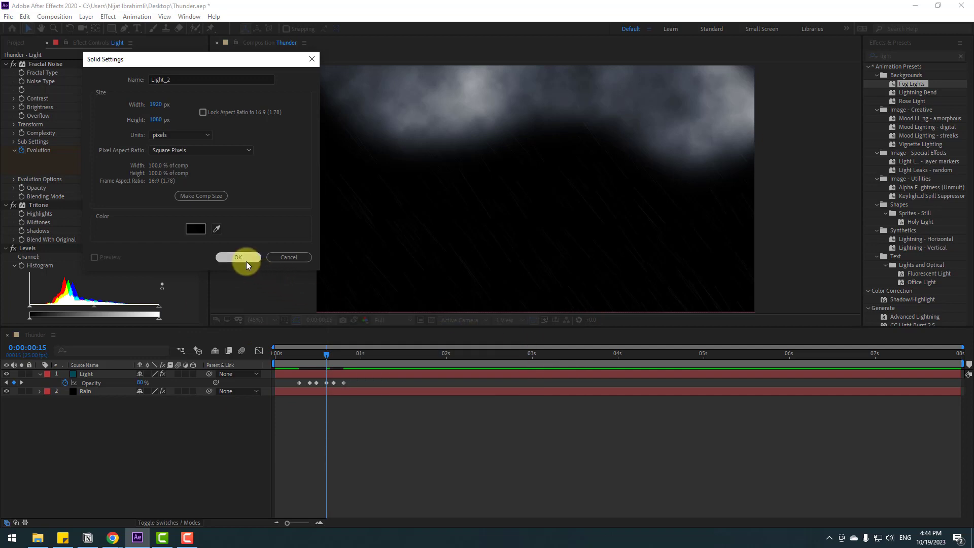
{"action": "left_click", "coordinate": [245, 260]}
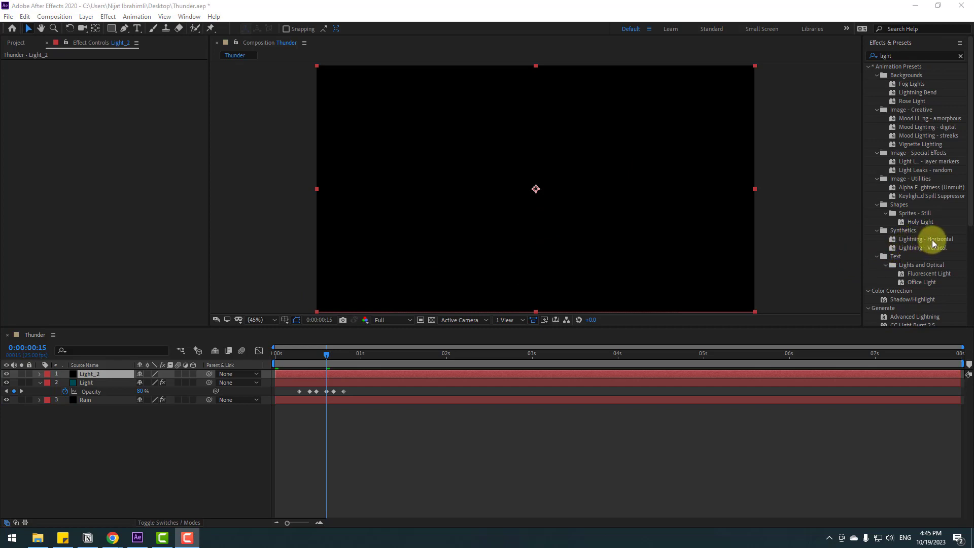
Apply the Lightning - Horizontal preset to Light_2 with white glow, radius 30.2, opacity 23%.
{"action": "left_click_drag", "start_coordinate": [921, 241], "coordinate": [92, 378]}
{"action": "left_click", "coordinate": [135, 172]}
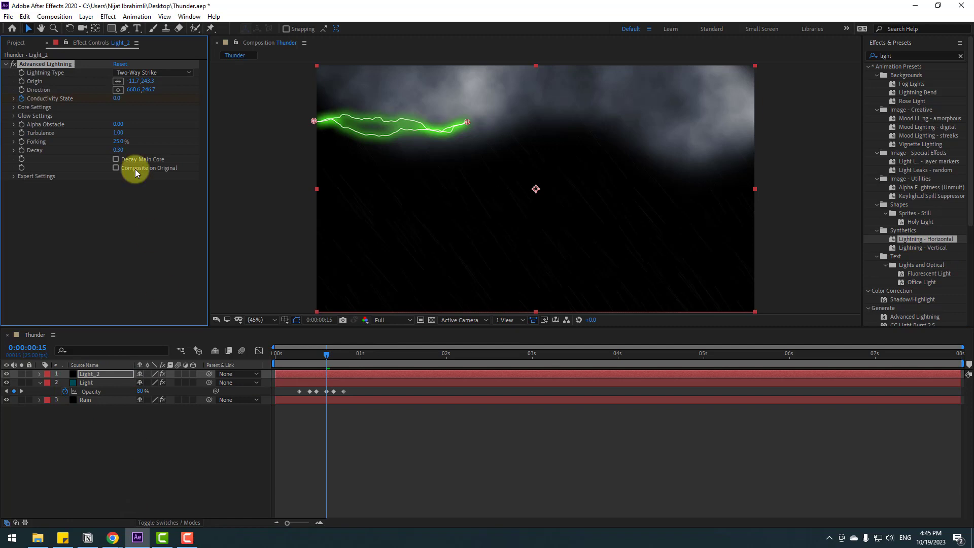
{"action": "left_click", "coordinate": [14, 117]}
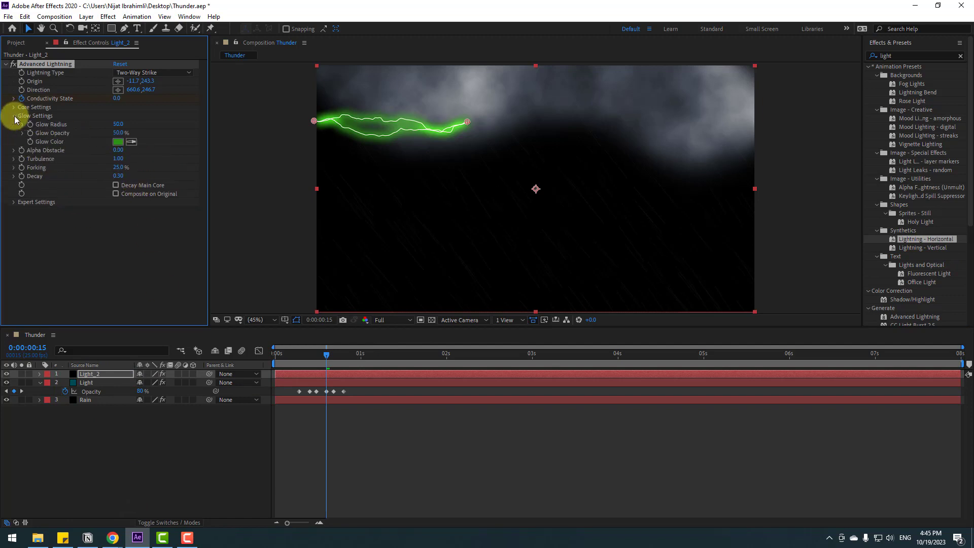
{"action": "left_click", "coordinate": [118, 142]}
{"action": "left_click_drag", "start_coordinate": [357, 343], "coordinate": [337, 330]}
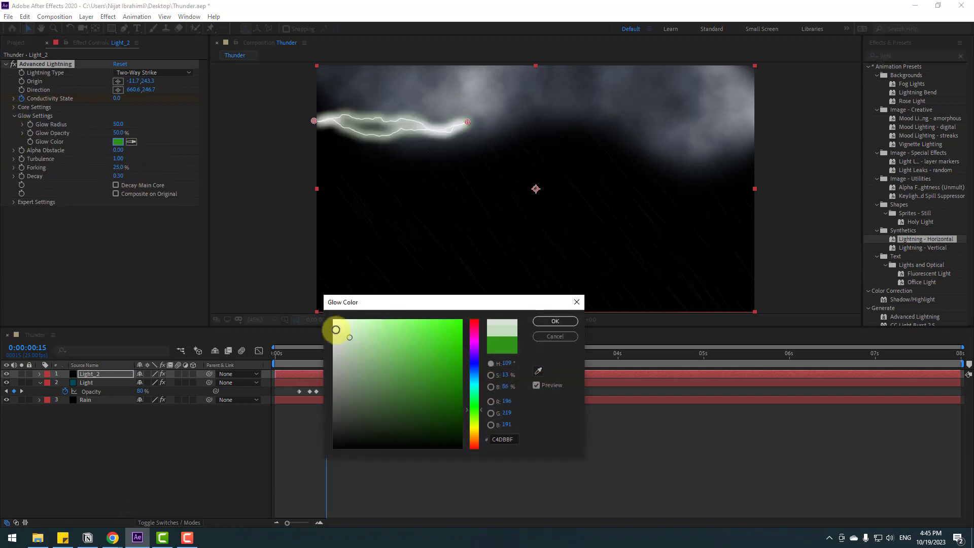
{"action": "left_click", "coordinate": [536, 322]}
{"action": "left_click_drag", "start_coordinate": [118, 133], "coordinate": [91, 125]}
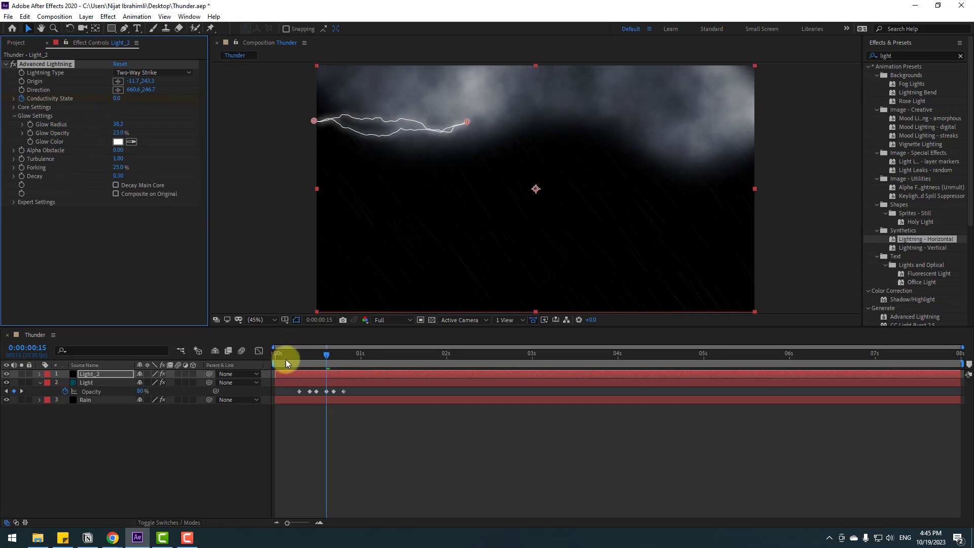
Trim Light_2's in-point so the layer starts at 0:00:15.
{"action": "left_click", "coordinate": [89, 375]}
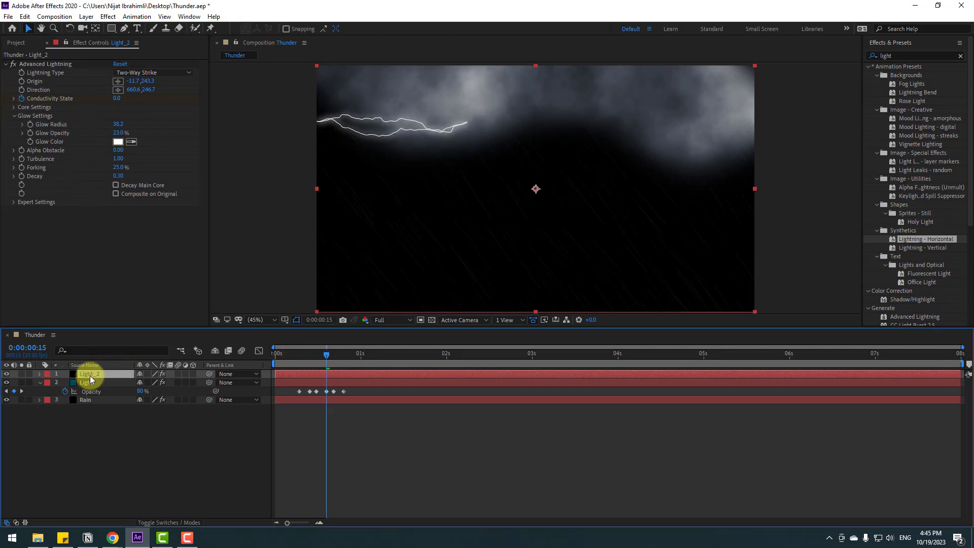
{"action": "key", "text": "u"}
{"action": "left_click_drag", "start_coordinate": [331, 355], "coordinate": [325, 355]}
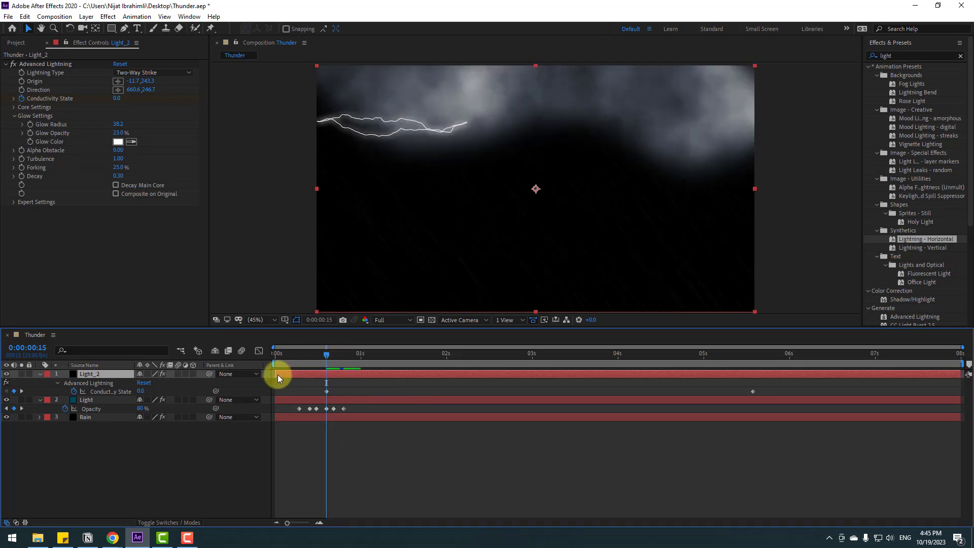
{"action": "left_click_drag", "start_coordinate": [276, 374], "coordinate": [464, 361]}
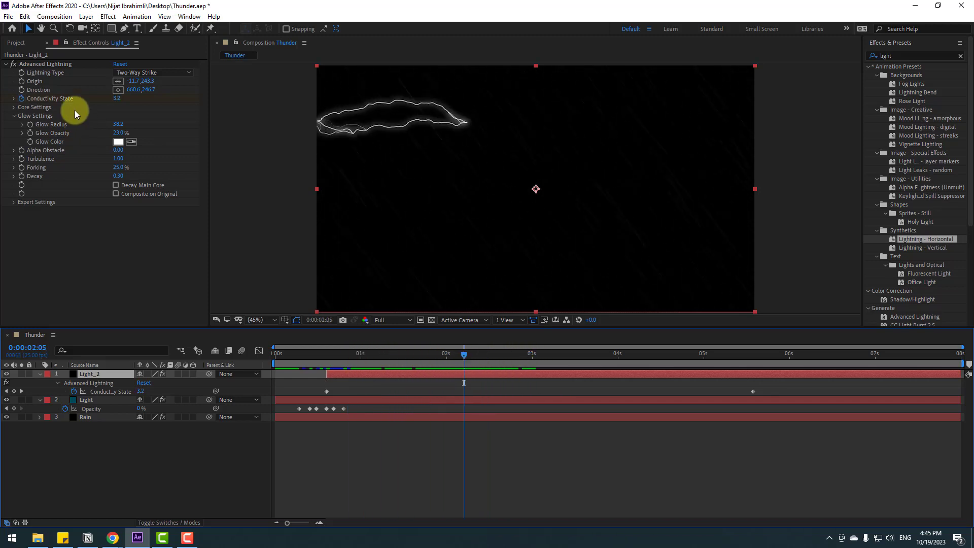
Move the bolt's origin to the top (530.5, 7.7) and its direction to the right edge (1951.7, 246.7).
{"action": "left_click", "coordinate": [56, 64]}
{"action": "left_click_drag", "start_coordinate": [471, 120], "coordinate": [760, 111]}
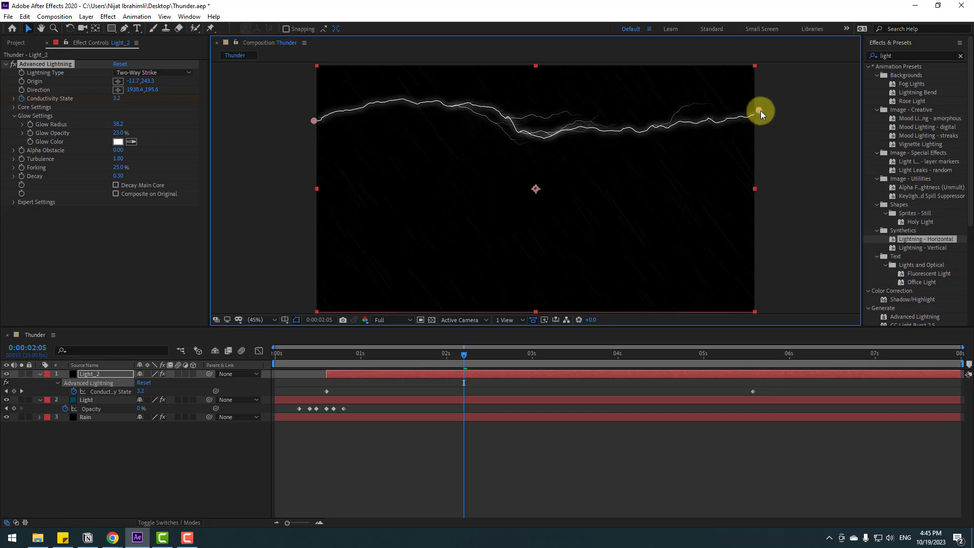
{"action": "left_click_drag", "start_coordinate": [312, 120], "coordinate": [438, 67]}
{"action": "mouse_move", "coordinate": [762, 108]}
{"action": "left_mouse_down"}
{"action": "mouse_move", "coordinate": [764, 135]}
{"action": "mouse_move", "coordinate": [765, 120]}
{"action": "left_mouse_up"}
{"action": "left_click_drag", "start_coordinate": [325, 352], "coordinate": [478, 350]}
{"action": "left_click_drag", "start_coordinate": [397, 346], "coordinate": [326, 351]}
{"action": "left_click", "coordinate": [17, 87]}
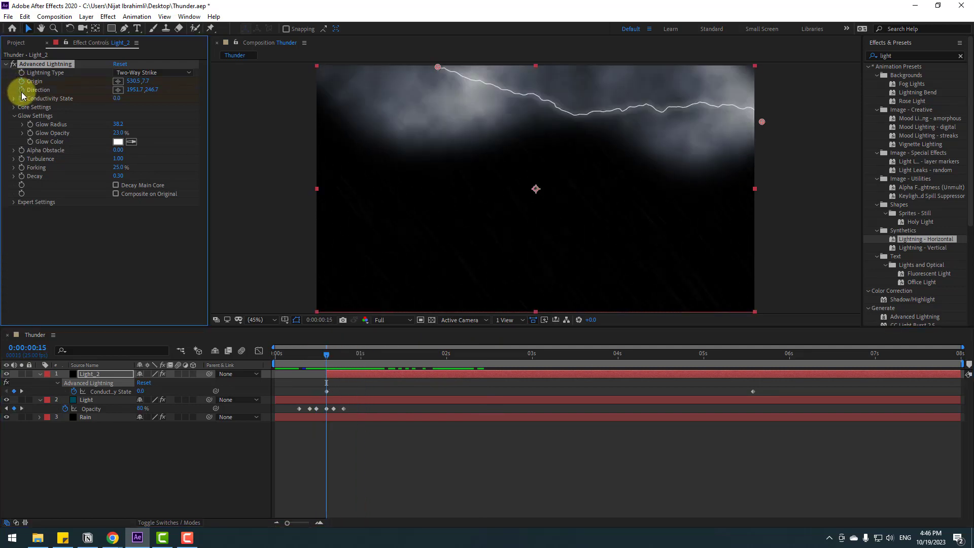
Raise the bolt's origin and direction above the frame, to about (519.4, −107.8) and (2045.0, −115.5).
{"action": "left_click_drag", "start_coordinate": [366, 356], "coordinate": [432, 355]}
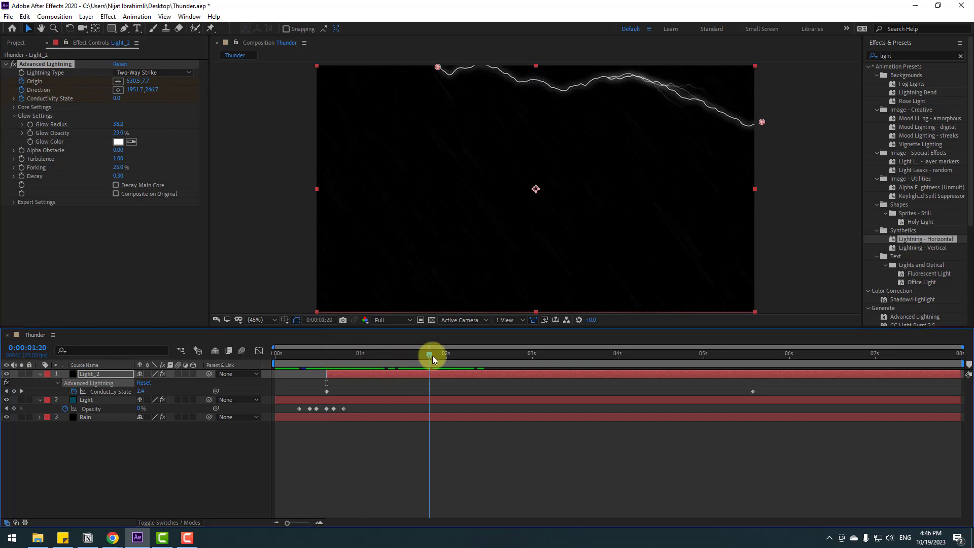
{"action": "mouse_move", "coordinate": [762, 123]}
{"action": "left_mouse_down"}
{"action": "mouse_move", "coordinate": [765, 95]}
{"action": "mouse_move", "coordinate": [760, 144]}
{"action": "mouse_move", "coordinate": [765, 139]}
{"action": "left_mouse_up"}
{"action": "left_click_drag", "start_coordinate": [355, 354], "coordinate": [478, 348]}
{"action": "left_click_drag", "start_coordinate": [766, 137], "coordinate": [784, 38]}
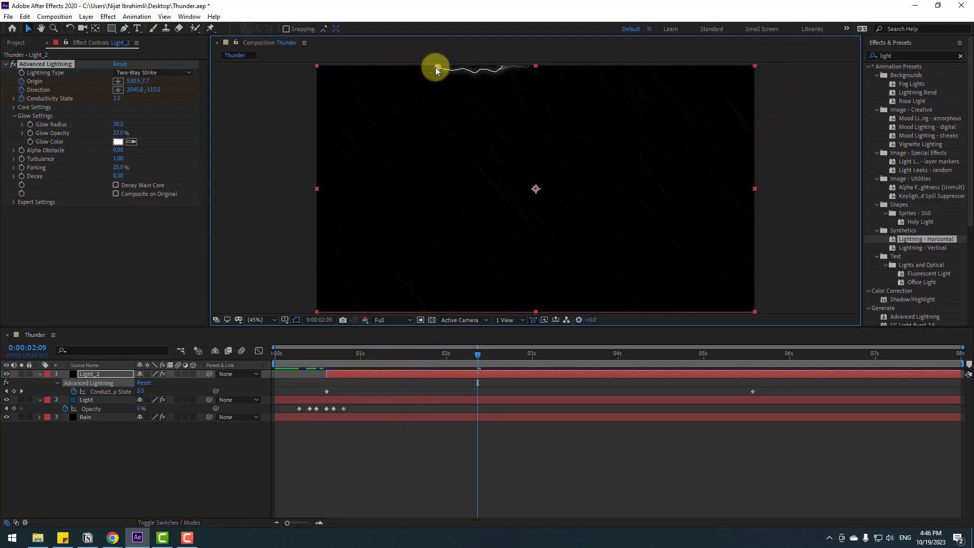
{"action": "left_click_drag", "start_coordinate": [419, 29], "coordinate": [501, 43]}
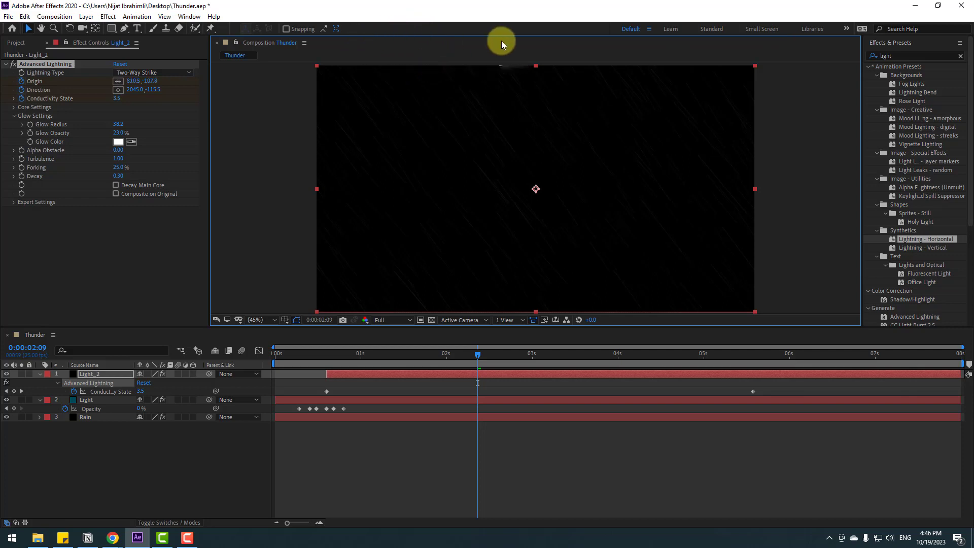
Preview the Light_2 strike, stopping near the 2-second mark.
{"action": "left_click_drag", "start_coordinate": [341, 362], "coordinate": [480, 353]}
{"action": "key", "text": "space"}
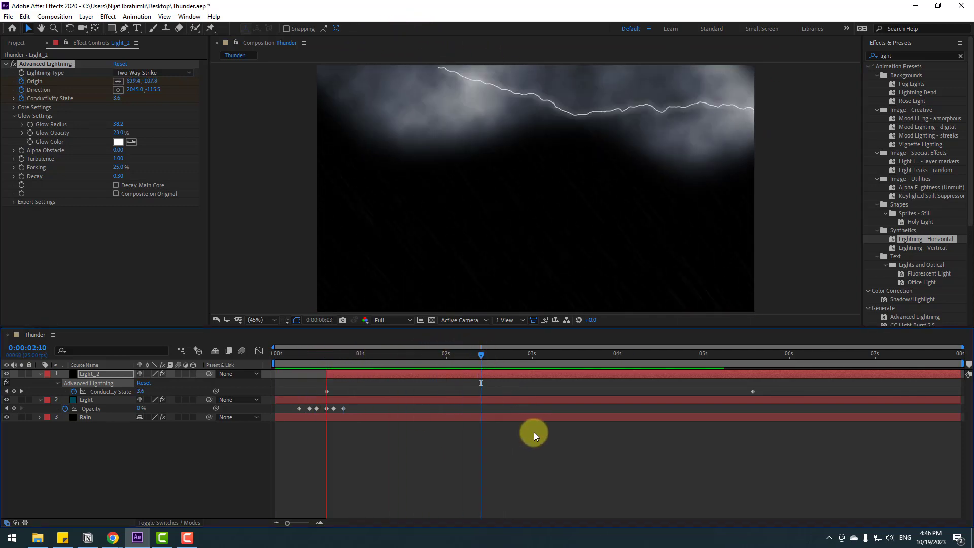
{"action": "left_click_drag", "start_coordinate": [425, 353], "coordinate": [450, 350]}
Split Light_2 at 0:00:02:01, remove the trailing piece, and go back to 0:00:21.
{"action": "left_click", "coordinate": [26, 17]}
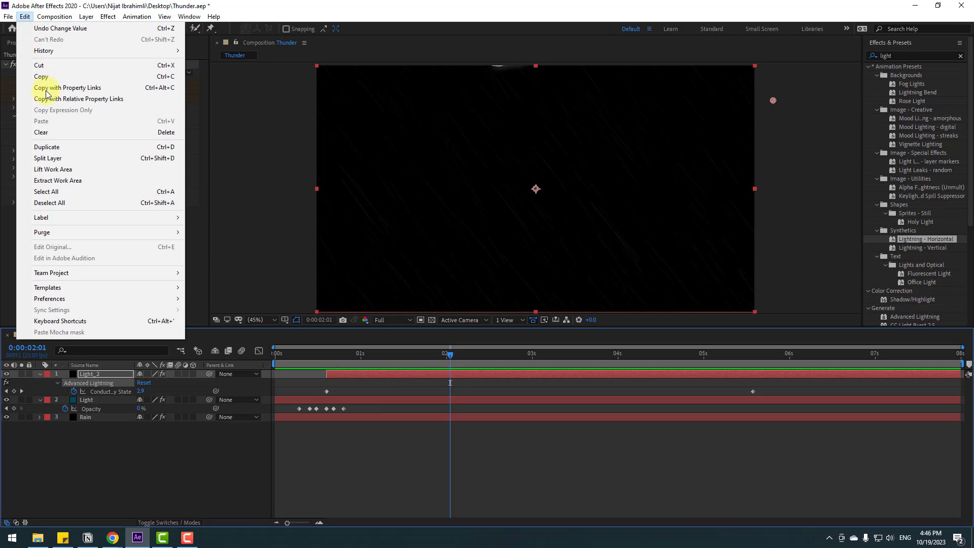
{"action": "left_click", "coordinate": [151, 158]}
{"action": "left_click", "coordinate": [94, 382]}
{"action": "left_click", "coordinate": [40, 375]}
{"action": "left_click", "coordinate": [347, 380]}
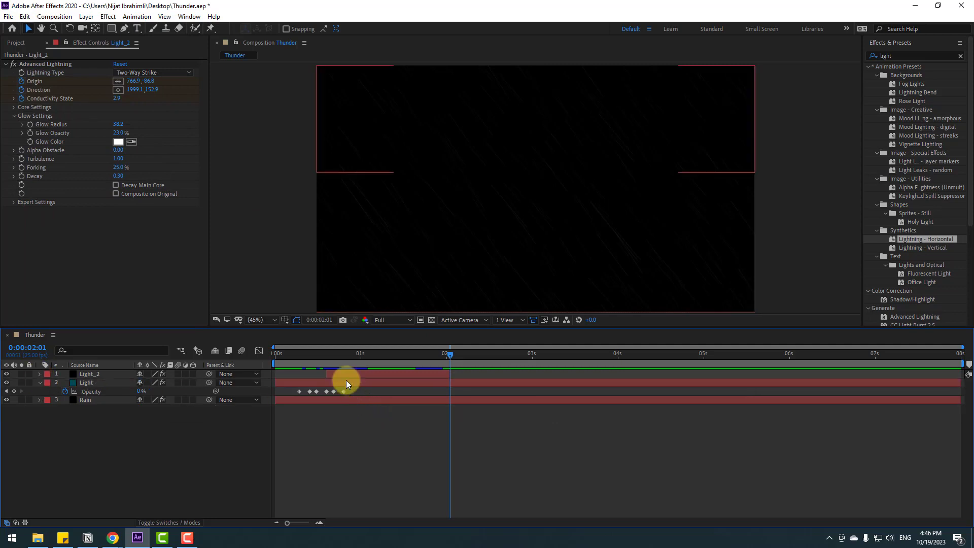
{"action": "left_click_drag", "start_coordinate": [327, 353], "coordinate": [347, 353]}
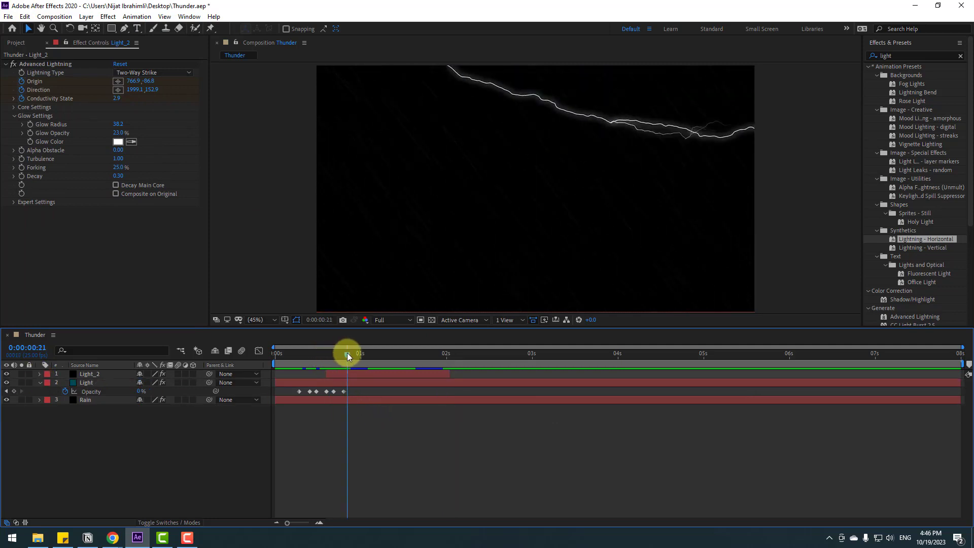
{"action": "left_click", "coordinate": [87, 374]}
Pre-compose Light_2 into Light_2 Comp 1, moving all attributes into the new comp.
{"action": "right_click", "coordinate": [94, 376]}
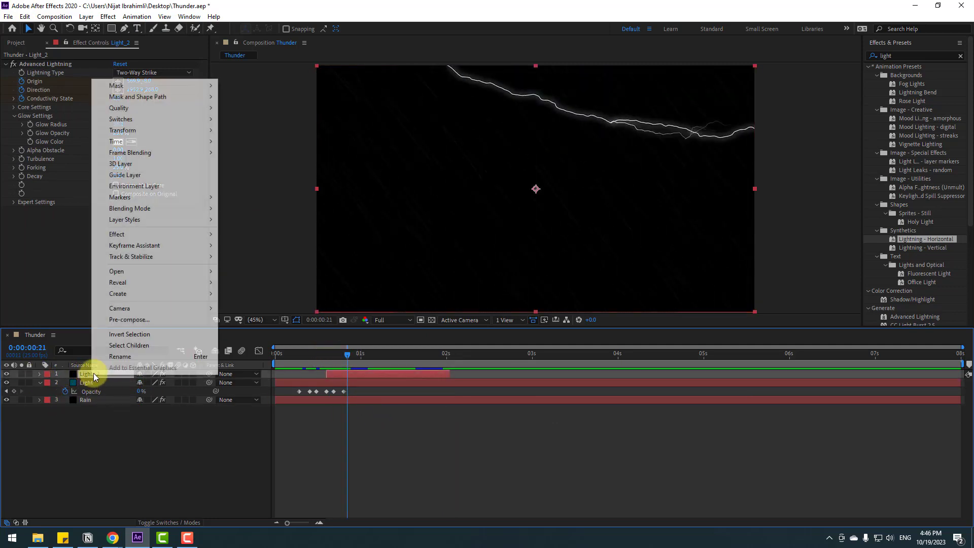
{"action": "left_click", "coordinate": [127, 320]}
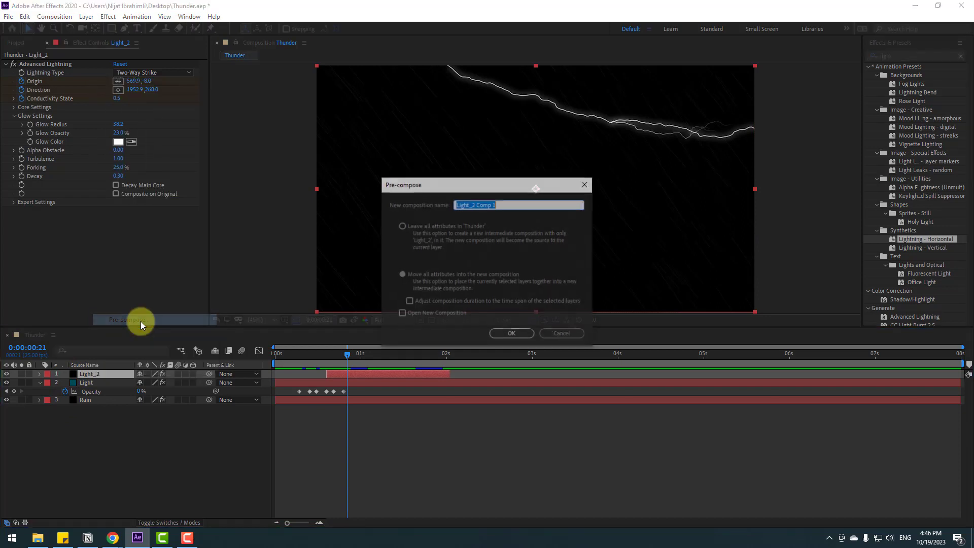
{"action": "left_click", "coordinate": [403, 275]}
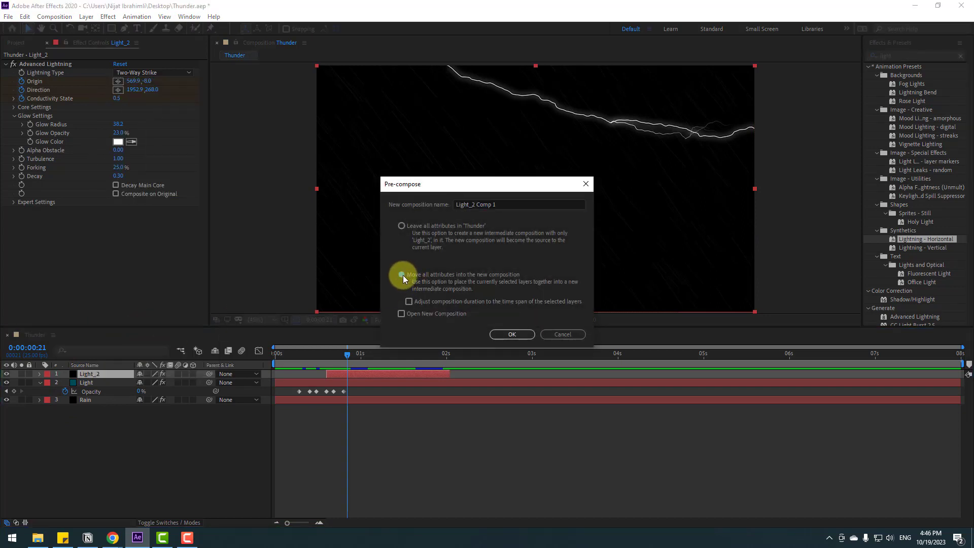
{"action": "left_click", "coordinate": [512, 334]}
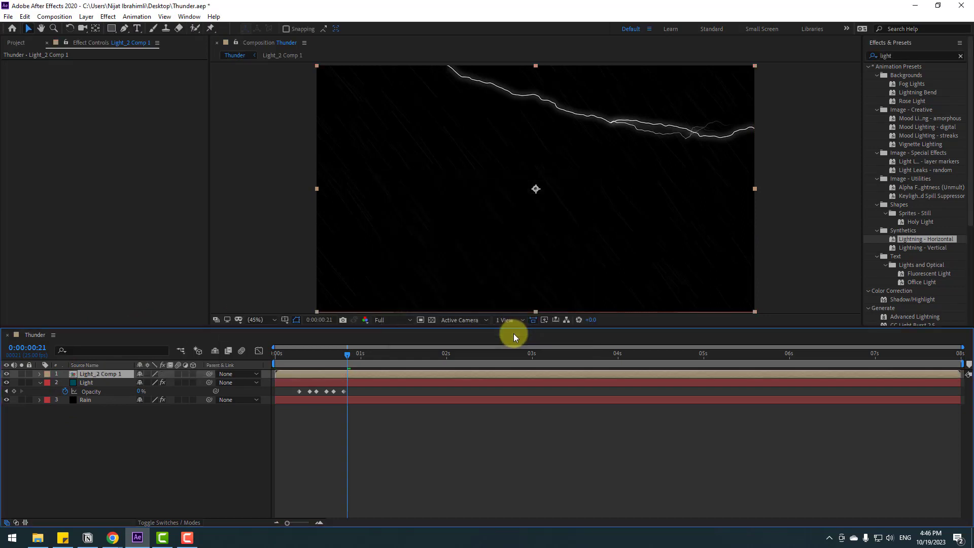
Trim Light_2 Comp 1 to a work area of about 0:15 to 2 seconds, then slide it later in Thunder.
{"action": "double_click", "coordinate": [88, 376]}
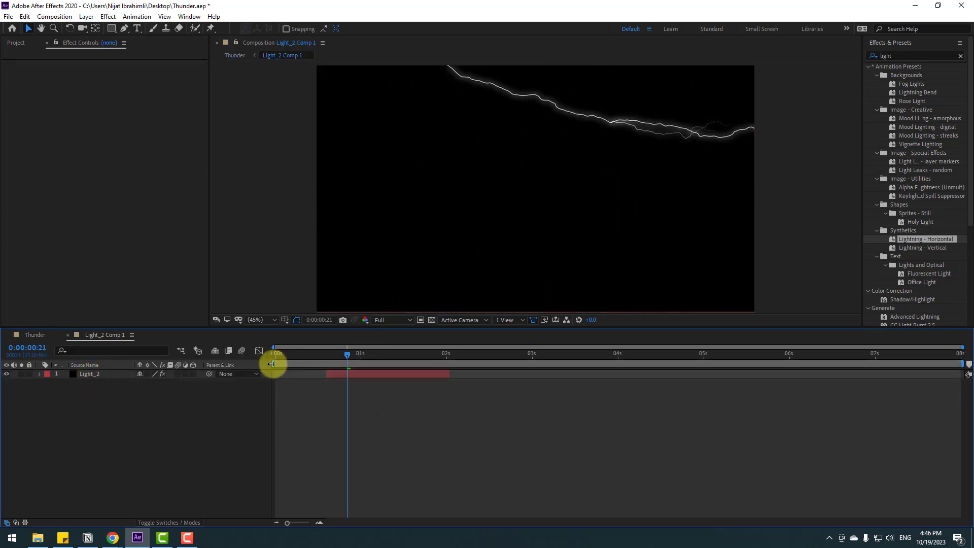
{"action": "left_click_drag", "start_coordinate": [272, 364], "coordinate": [324, 364]}
{"action": "left_click_drag", "start_coordinate": [962, 363], "coordinate": [911, 363]}
{"action": "left_click_drag", "start_coordinate": [766, 367], "coordinate": [451, 363]}
{"action": "right_click", "coordinate": [415, 364]}
{"action": "left_click", "coordinate": [441, 398]}
{"action": "left_click_drag", "start_coordinate": [389, 354], "coordinate": [542, 356]}
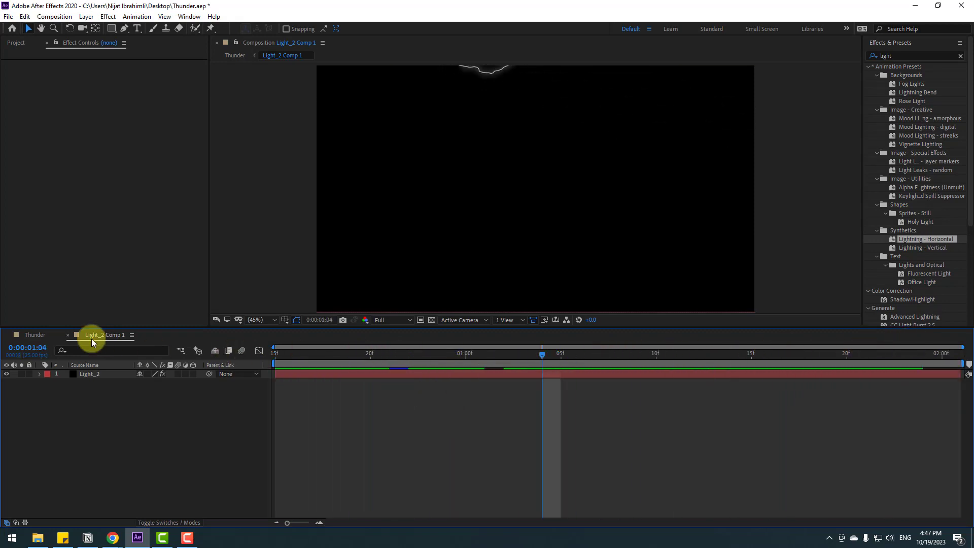
{"action": "left_click", "coordinate": [27, 336]}
{"action": "left_click_drag", "start_coordinate": [295, 375], "coordinate": [337, 353]}
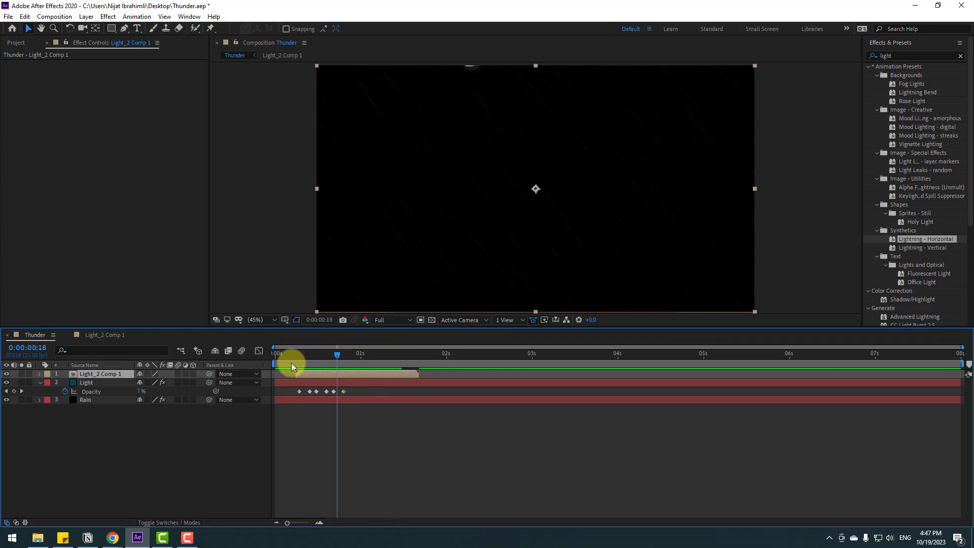
Scale the Light_2 Comp 1 lightning layer down to 78%.
{"action": "key", "text": "space"}
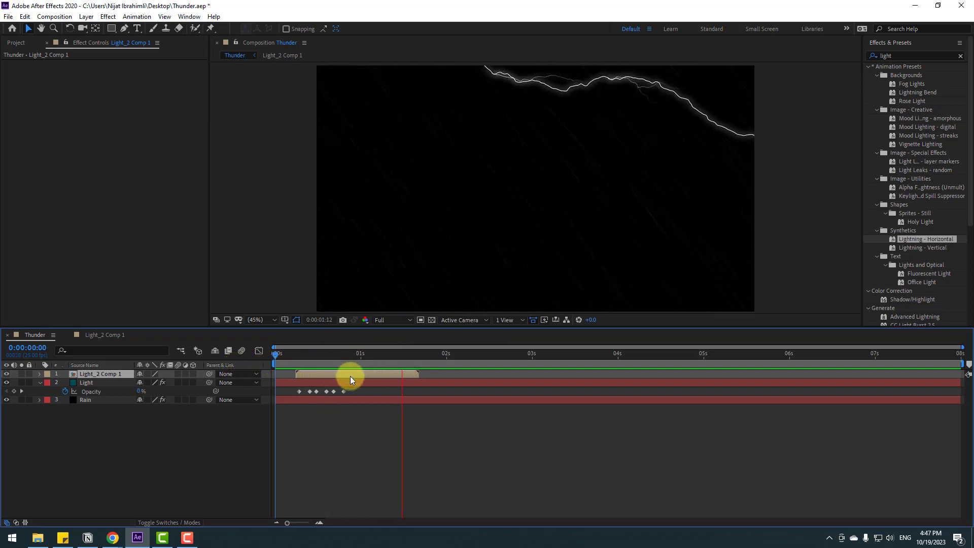
{"action": "mouse_move", "coordinate": [297, 351]}
{"action": "left_mouse_down"}
{"action": "mouse_move", "coordinate": [346, 352]}
{"action": "mouse_move", "coordinate": [312, 355]}
{"action": "left_mouse_up"}
{"action": "key", "text": "s"}
{"action": "left_click_drag", "start_coordinate": [152, 391], "coordinate": [141, 381]}
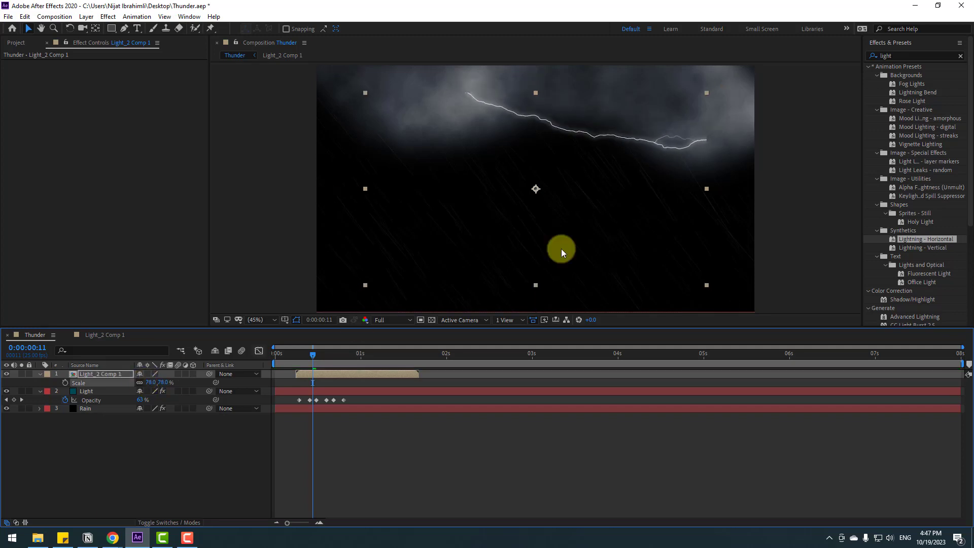
Move the lightning toward the upper right and pull its out-point earlier.
{"action": "left_click_drag", "start_coordinate": [611, 148], "coordinate": [669, 102]}
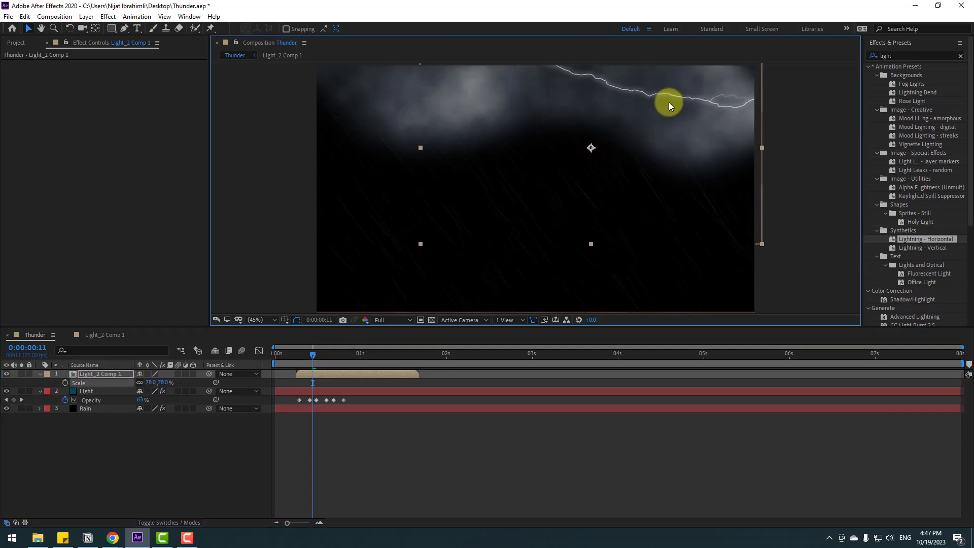
{"action": "left_click_drag", "start_coordinate": [300, 355], "coordinate": [368, 354]}
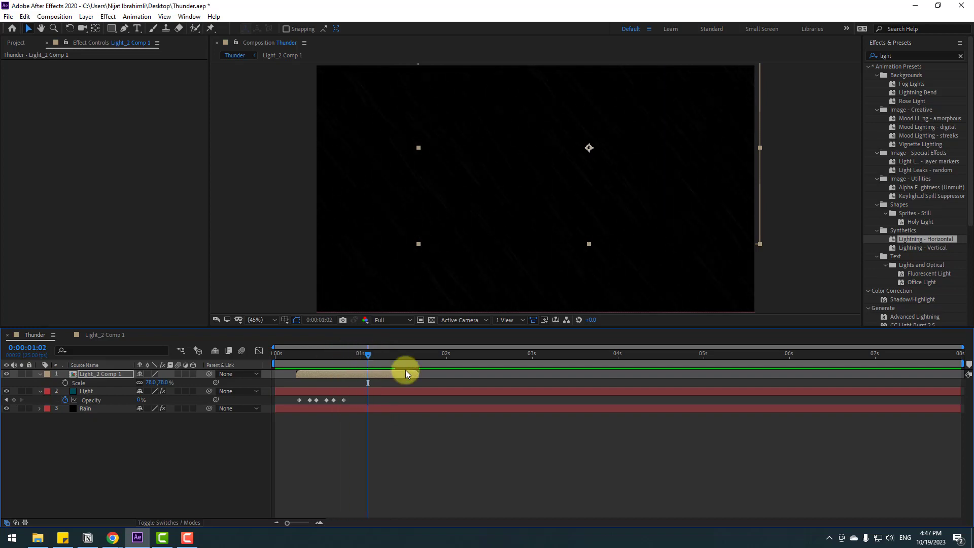
{"action": "left_click_drag", "start_coordinate": [419, 375], "coordinate": [353, 388]}
{"action": "left_click_drag", "start_coordinate": [287, 358], "coordinate": [330, 354]}
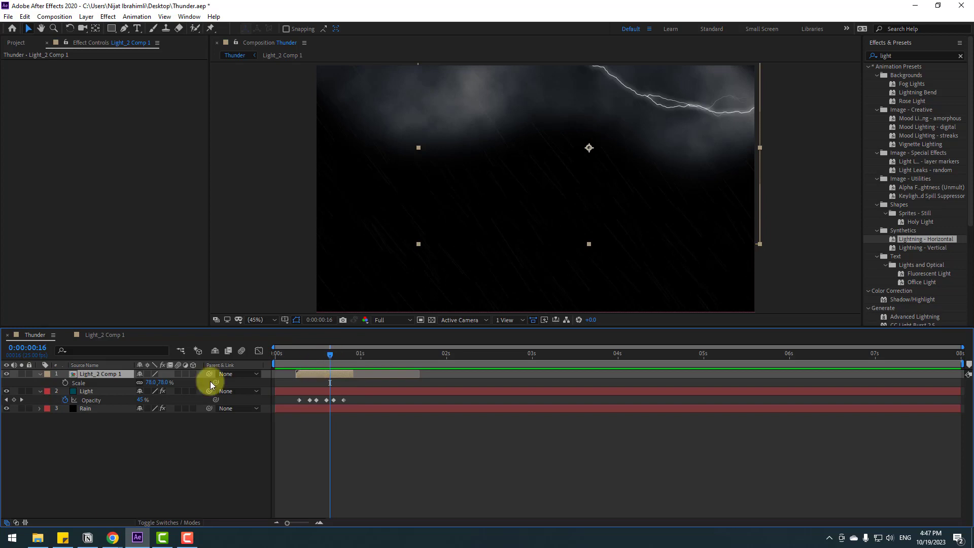
Duplicate the lightning layer, rotate the copy 134°, move it top-left, and delay it one frame.
{"action": "key", "text": "ctrl+d"}
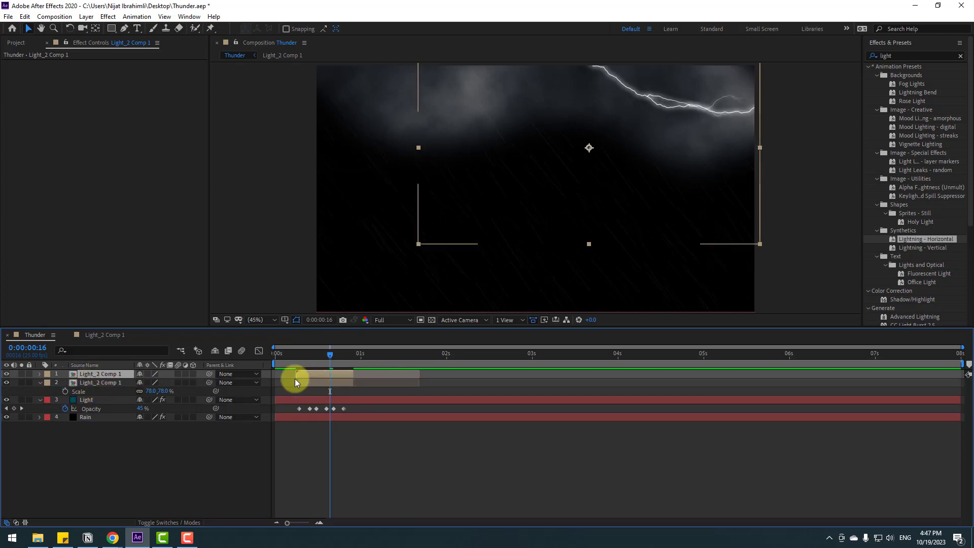
{"action": "key", "text": "r"}
{"action": "left_click_drag", "start_coordinate": [153, 382], "coordinate": [213, 381]}
{"action": "left_click_drag", "start_coordinate": [531, 241], "coordinate": [355, 94]}
{"action": "left_click_drag", "start_coordinate": [279, 355], "coordinate": [324, 353]}
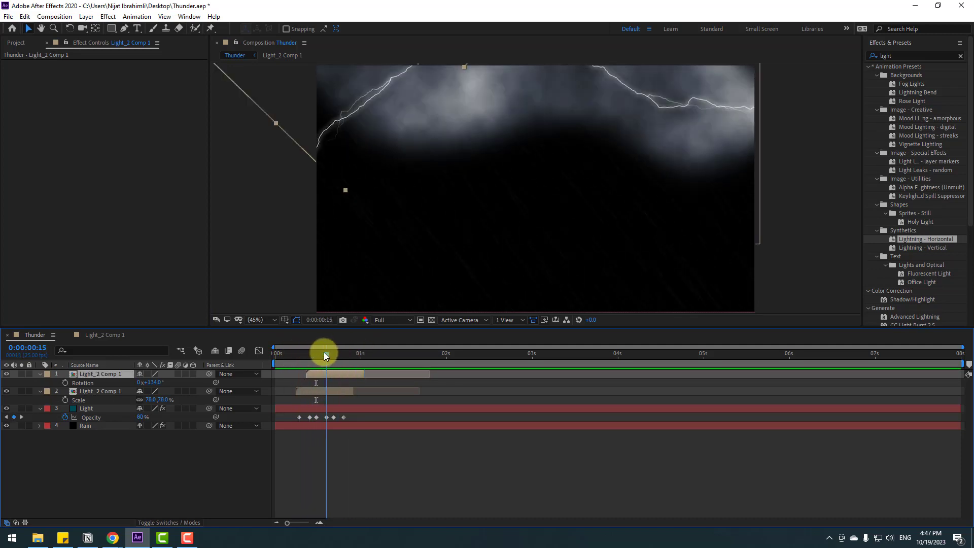
{"action": "left_click", "coordinate": [86, 408]}
Drag the Light layer's mask vertices outward so its wavy lower edge spans the top, then preview.
{"action": "left_click_drag", "start_coordinate": [402, 149], "coordinate": [304, 173]}
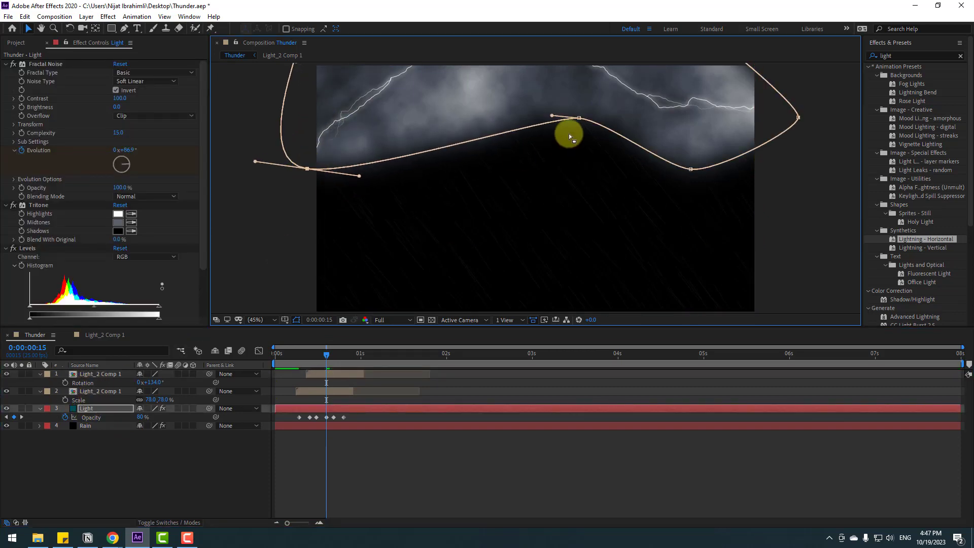
{"action": "left_click_drag", "start_coordinate": [579, 118], "coordinate": [556, 120]}
{"action": "left_click_drag", "start_coordinate": [690, 170], "coordinate": [741, 171]}
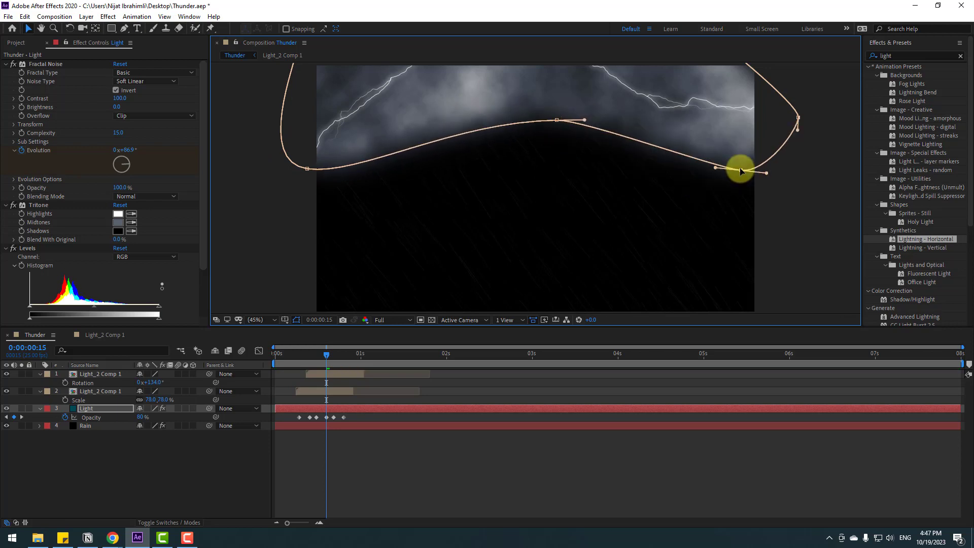
{"action": "left_click", "coordinate": [449, 471]}
{"action": "key", "text": "space"}
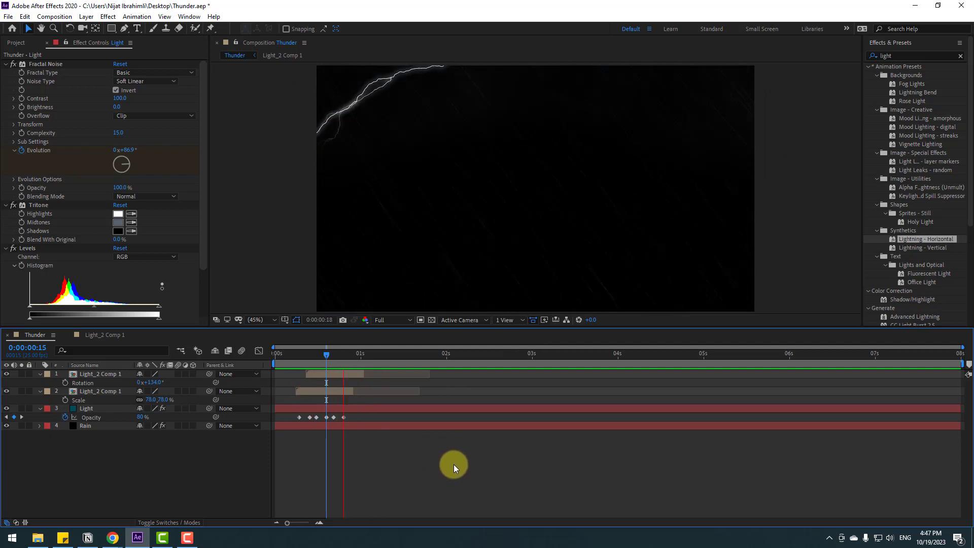
Apply Glow to the lightning layer with Threshold at 100% and an enlarged radius.
{"action": "left_click_drag", "start_coordinate": [327, 356], "coordinate": [315, 354]}
{"action": "left_click", "coordinate": [873, 56]}
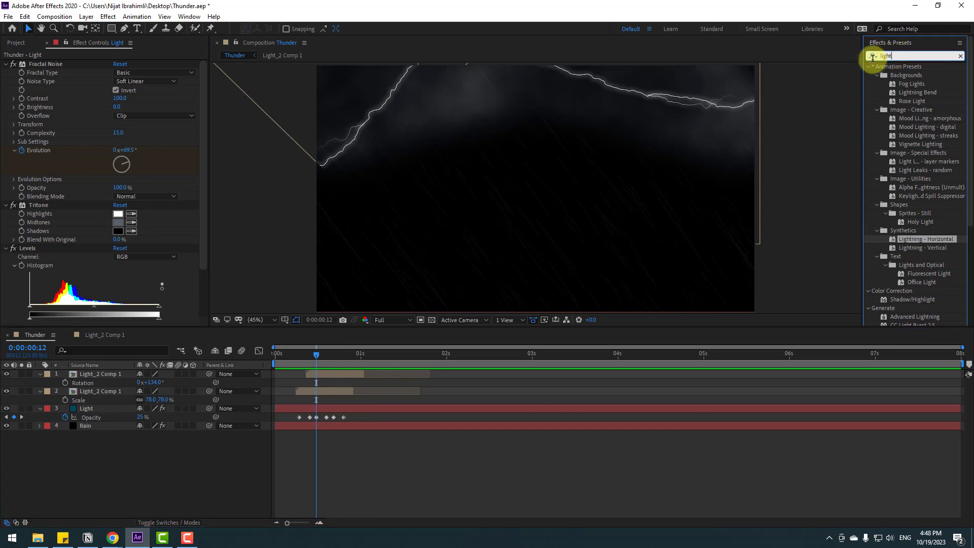
{"action": "type", "text": "glow"}
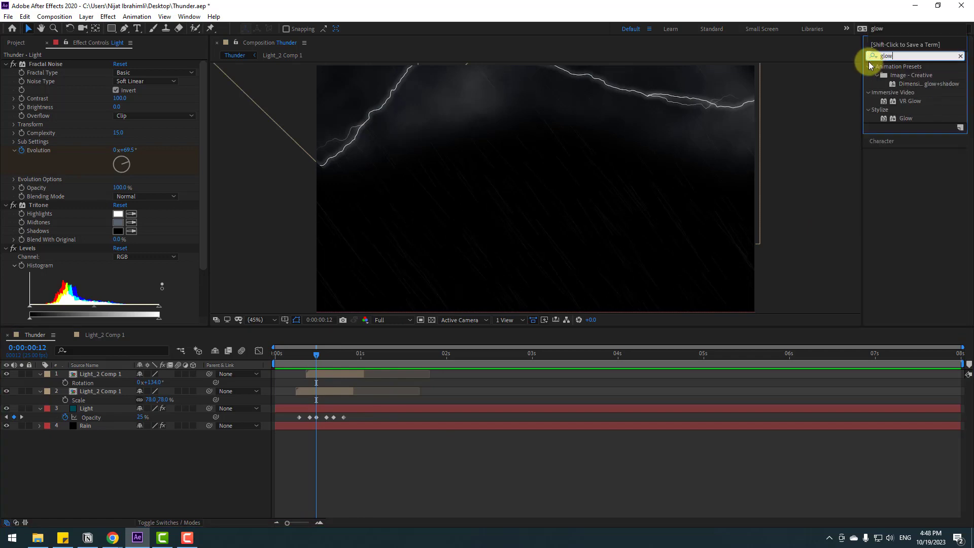
{"action": "left_click_drag", "start_coordinate": [905, 119], "coordinate": [84, 394]}
{"action": "scroll", "coordinate": [580, 242], "scroll_direction": "up", "scroll_amount": 4}
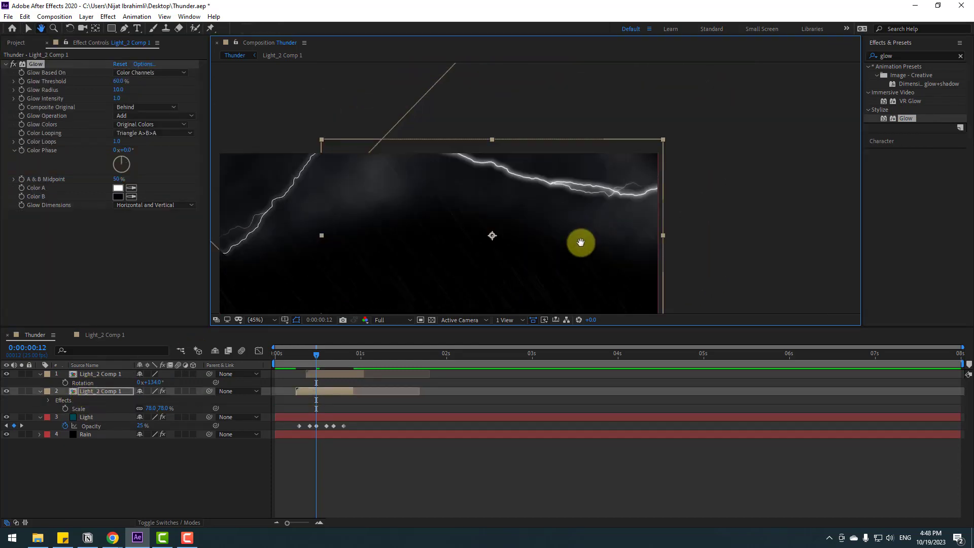
{"action": "scroll", "coordinate": [574, 219], "scroll_direction": "down", "scroll_amount": 2}
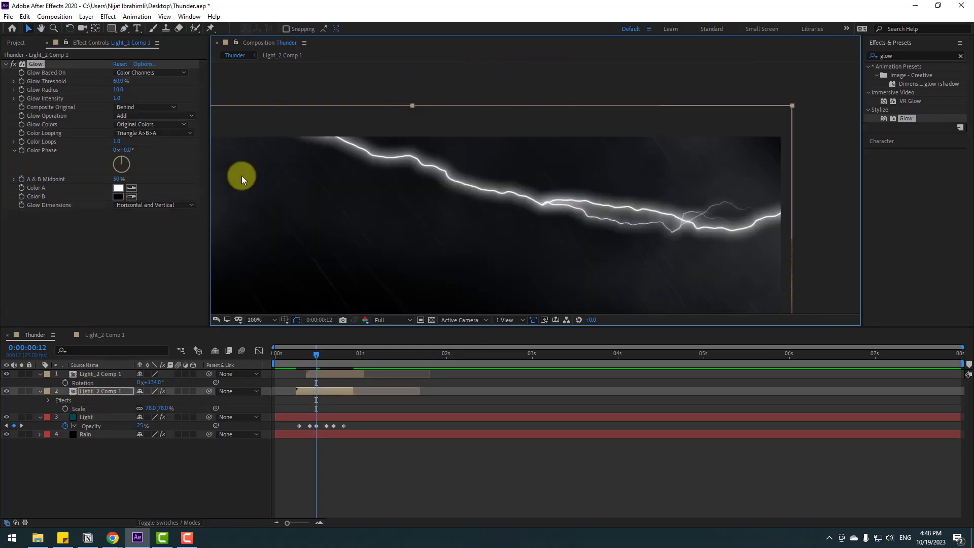
{"action": "left_click_drag", "start_coordinate": [119, 89], "coordinate": [37, 100]}
{"action": "left_click_drag", "start_coordinate": [95, 96], "coordinate": [133, 92]}
{"action": "scroll", "coordinate": [503, 203], "scroll_direction": "down", "scroll_amount": 3}
{"action": "scroll", "coordinate": [472, 213], "scroll_direction": "up", "scroll_amount": 1}
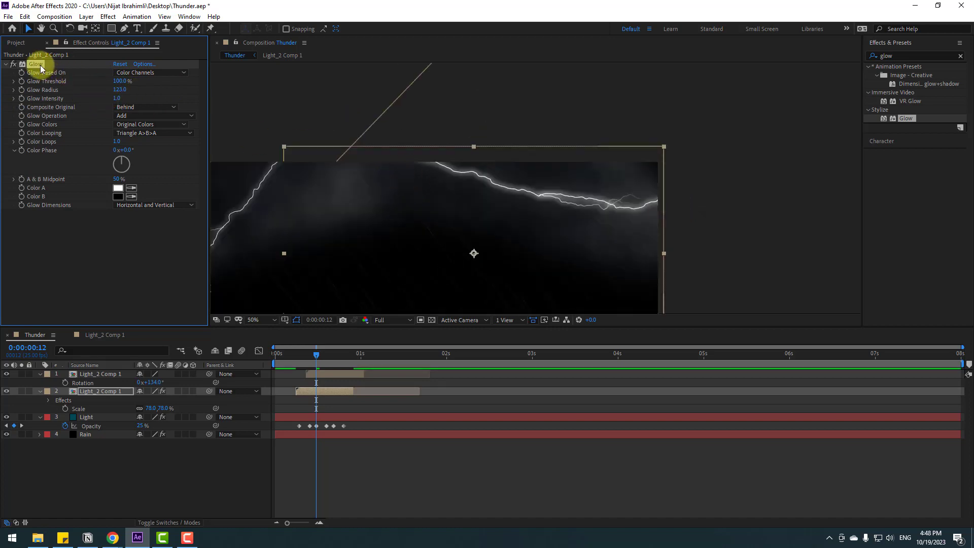
Duplicate the Glow as Glow 2 with a different radius, then select both glows.
{"action": "key", "text": "ctrl+d"}
{"action": "scroll", "coordinate": [113, 202], "scroll_direction": "down", "scroll_amount": 2}
{"action": "left_click_drag", "start_coordinate": [117, 205], "coordinate": [75, 220]}
{"action": "left_click", "coordinate": [6, 179]}
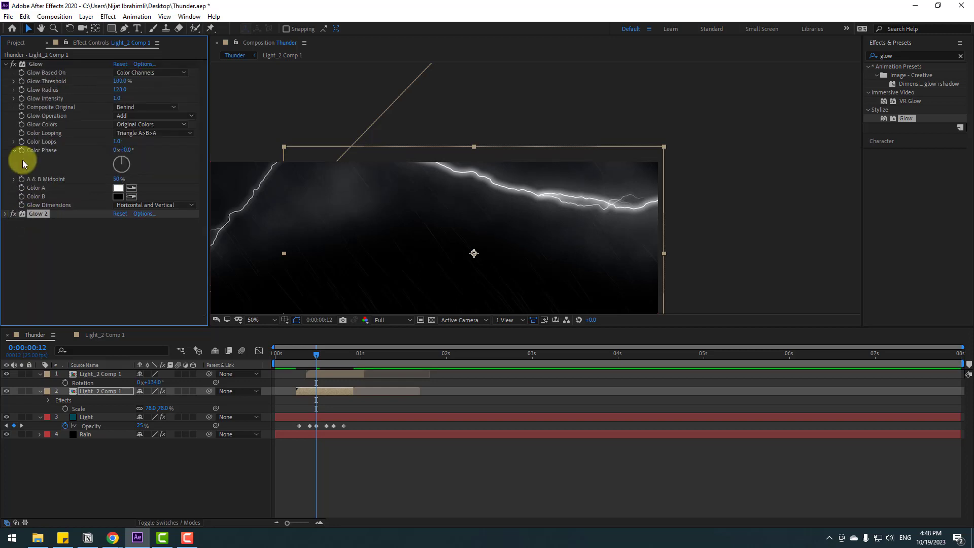
{"action": "left_click", "coordinate": [6, 65]}
{"action": "left_click", "coordinate": [38, 65], "text": "shift"}
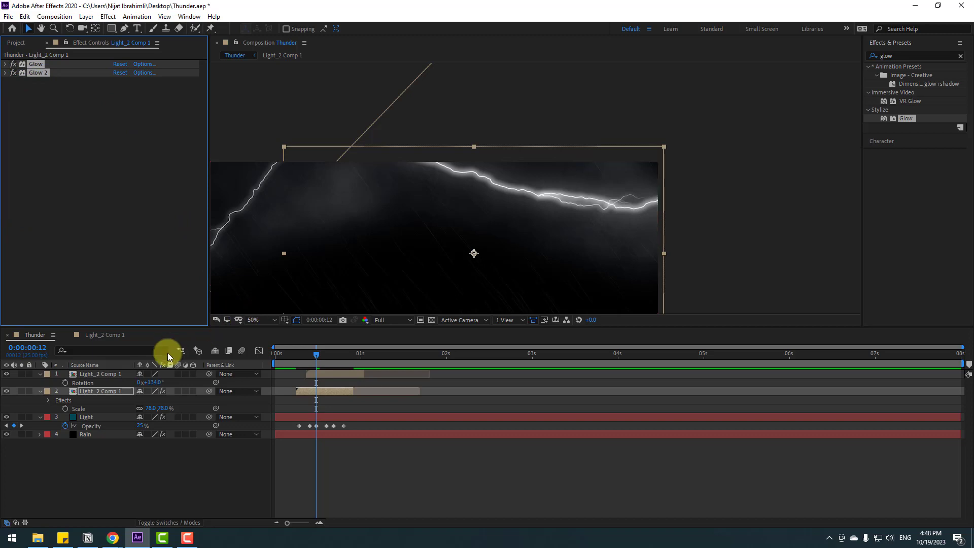
Paste both Glow effects onto the rotated lightning copy and check frame 14.
{"action": "left_click", "coordinate": [92, 376]}
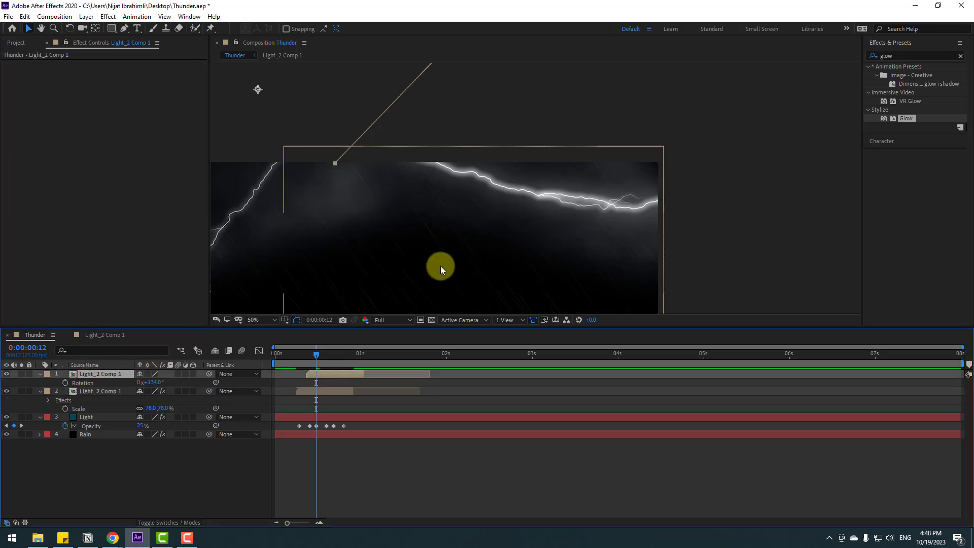
{"action": "left_click_drag", "start_coordinate": [442, 265], "coordinate": [587, 224]}
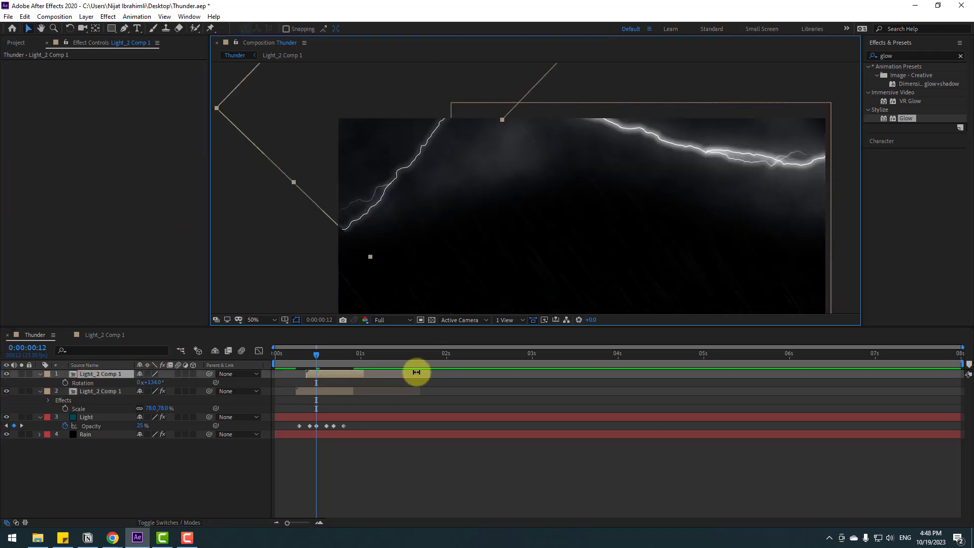
{"action": "key", "text": "ctrl+v"}
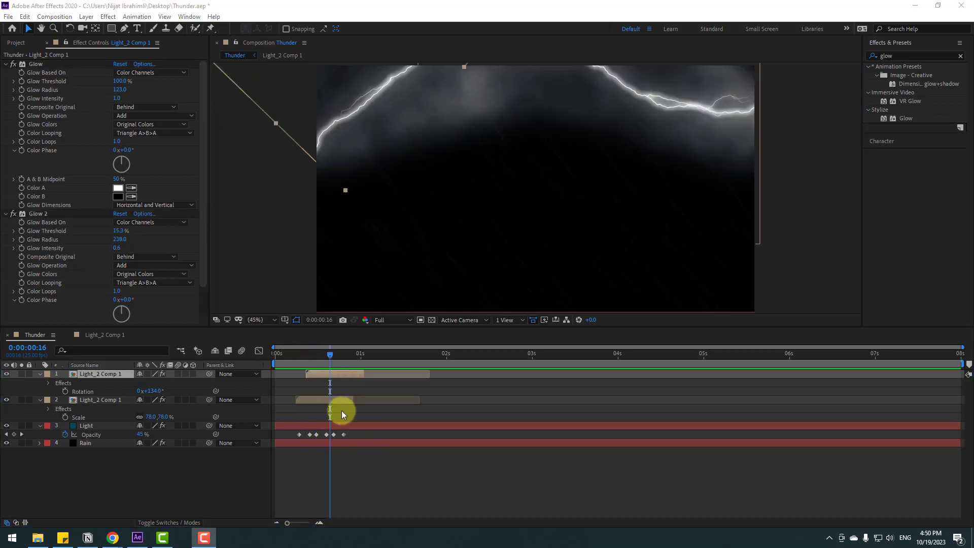
{"action": "left_click_drag", "start_coordinate": [306, 354], "coordinate": [323, 354]}
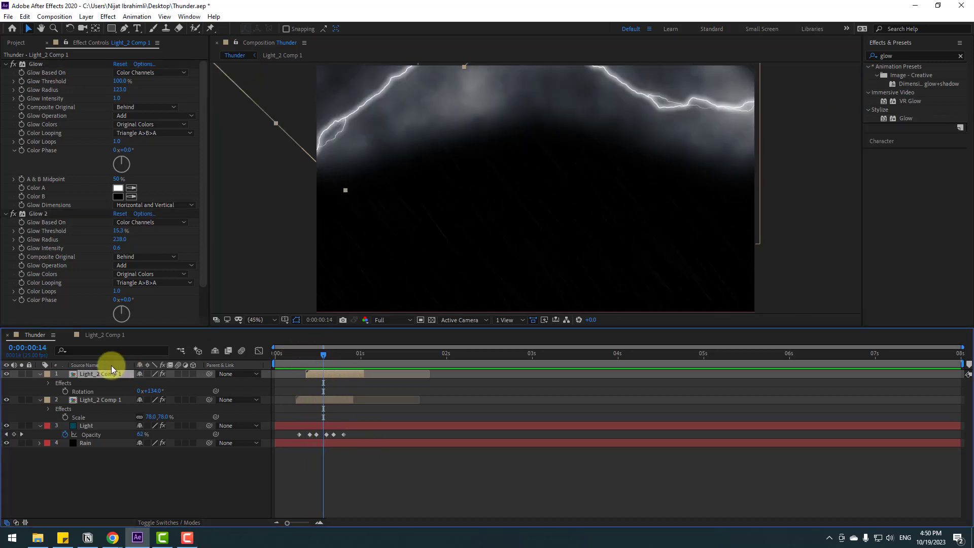
In Light_2 Comp 1, set the Advanced Lightning Glow Opacity to 0% and check it in Thunder.
{"action": "double_click", "coordinate": [96, 374]}
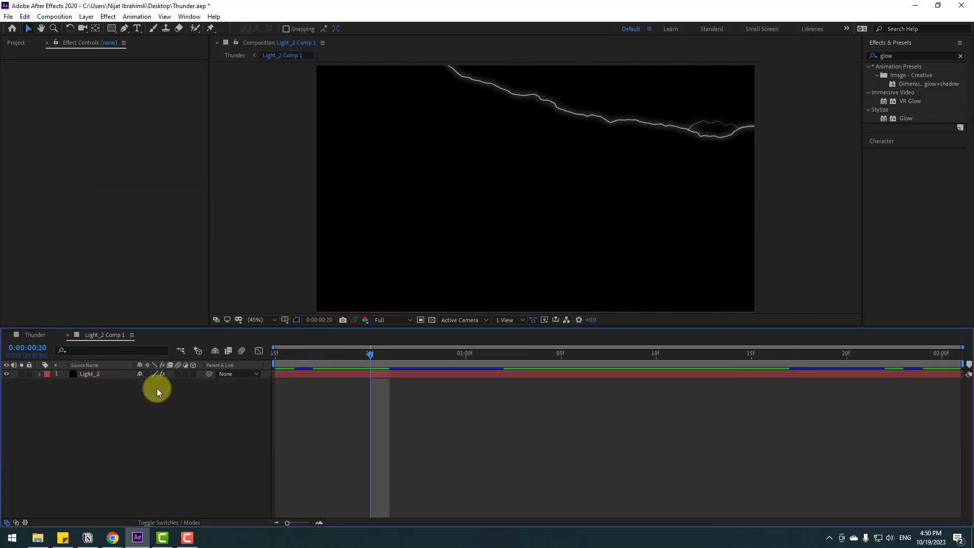
{"action": "left_click", "coordinate": [93, 376]}
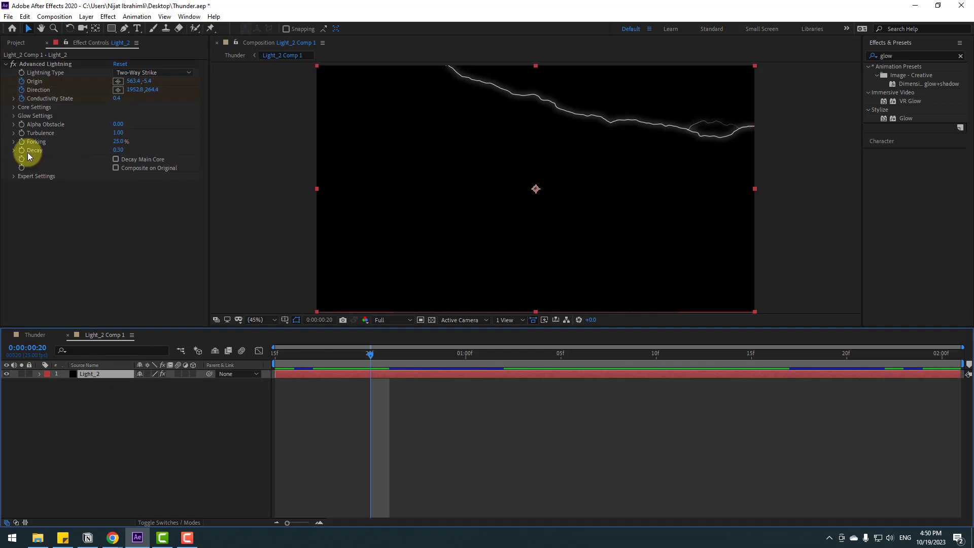
{"action": "left_click", "coordinate": [14, 117]}
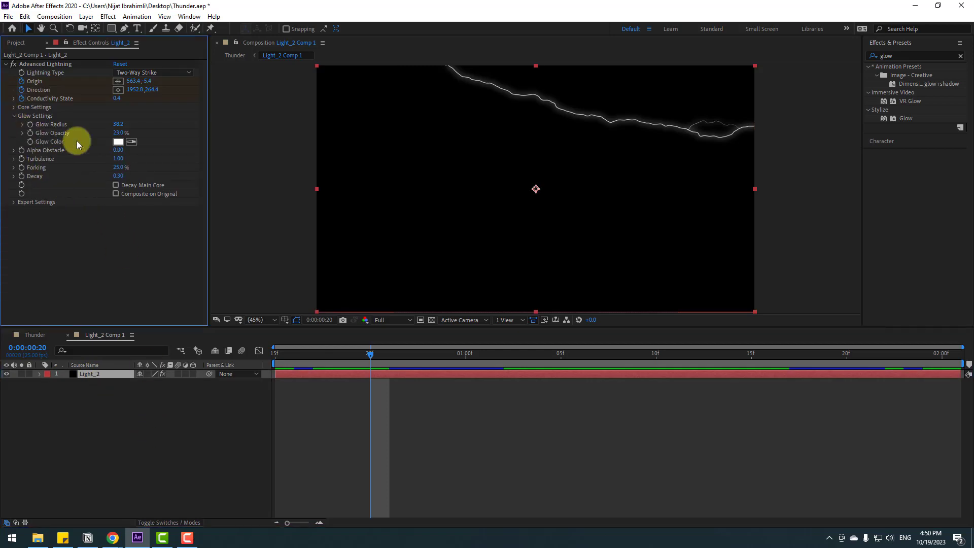
{"action": "left_click", "coordinate": [114, 134]}
{"action": "type", "text": "0"}
{"action": "key", "text": "Return"}
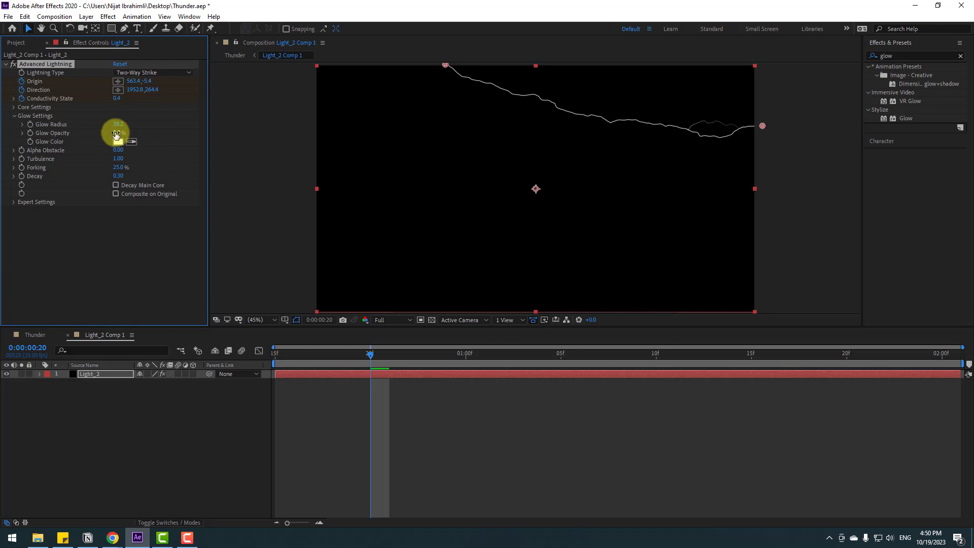
{"action": "left_click", "coordinate": [30, 334]}
{"action": "left_click", "coordinate": [301, 354]}
{"action": "left_click_drag", "start_coordinate": [301, 354], "coordinate": [321, 354]}
Reopen the precomp and raise Glow Opacity to 20%, via 10%.
{"action": "double_click", "coordinate": [127, 374]}
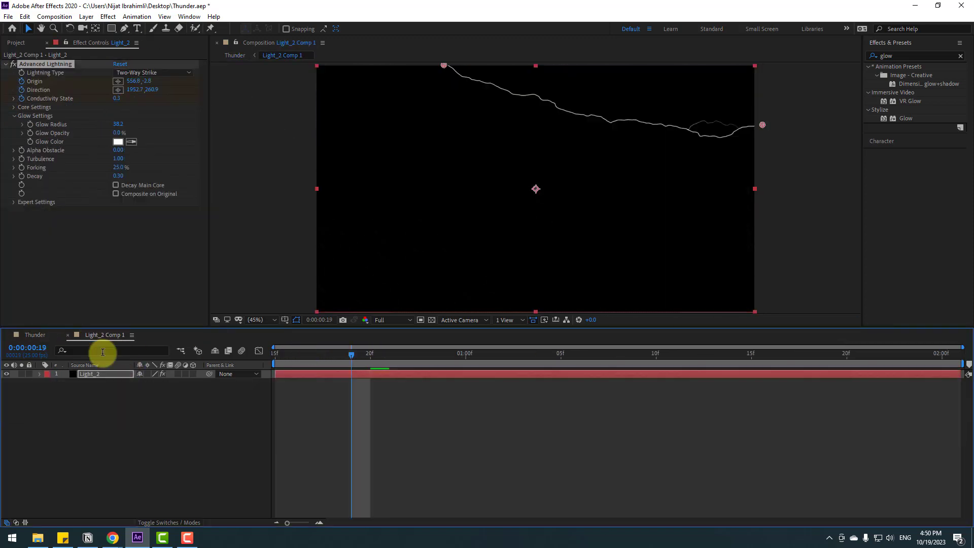
{"action": "left_click", "coordinate": [114, 133]}
{"action": "type", "text": "10"}
{"action": "key", "text": "Return"}
{"action": "left_click_drag", "start_coordinate": [118, 133], "coordinate": [120, 133]}
{"action": "left_click", "coordinate": [38, 333]}
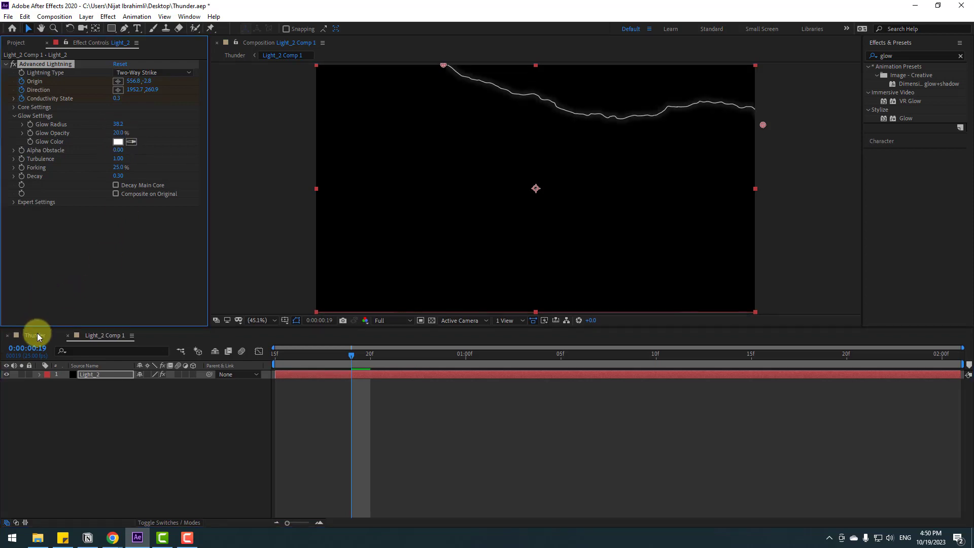